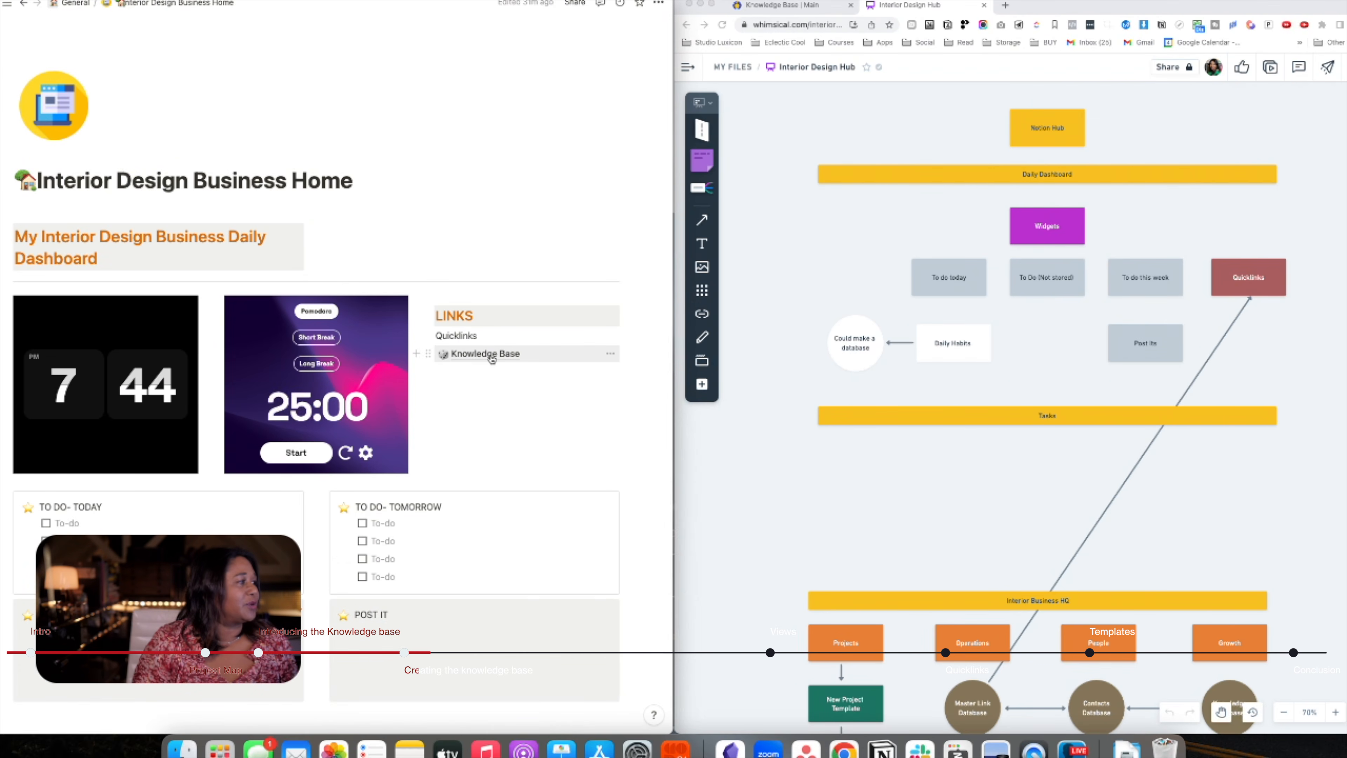
Create a sub-page titled "Knowledge Base" below the existing Knowledge Base link on the Interior Design Business Home page
{"action": "left_click", "coordinate": [485, 354]}
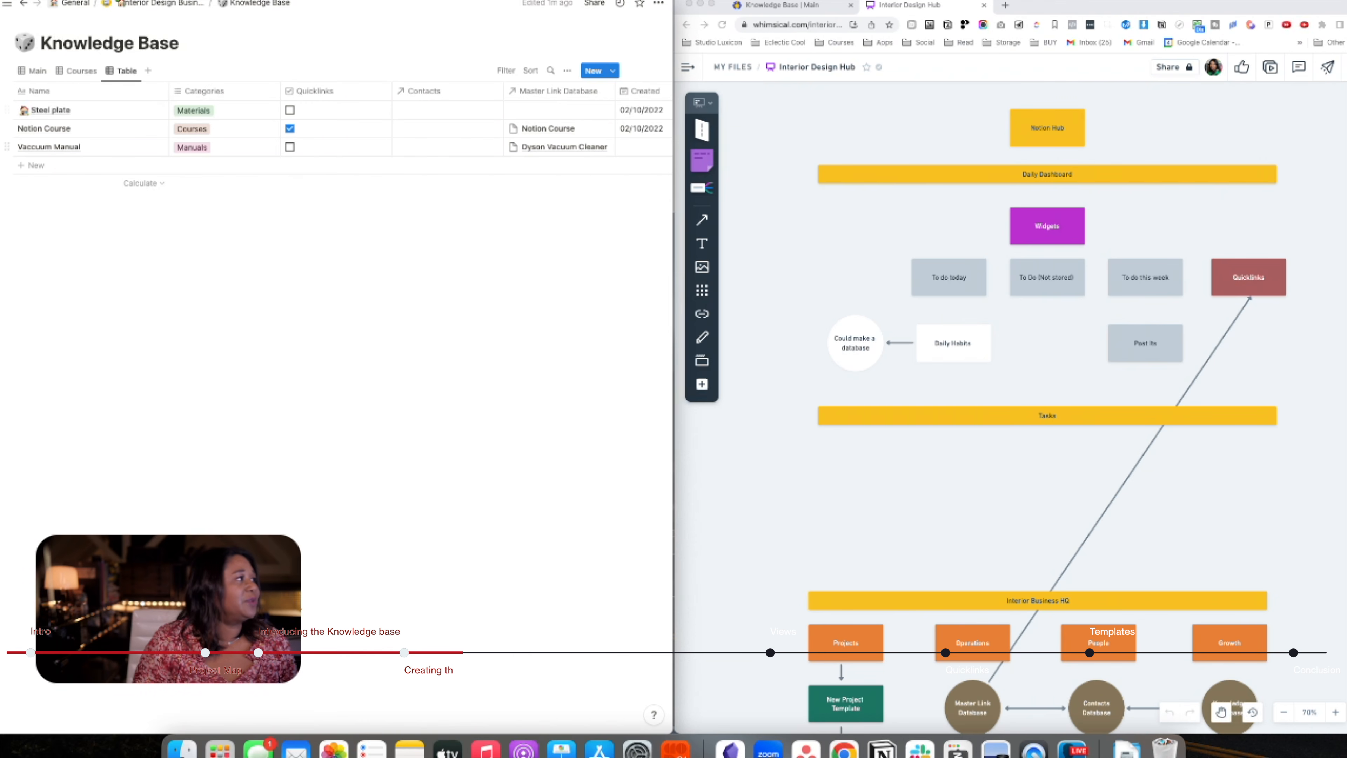
{"action": "left_click", "coordinate": [168, 5]}
{"action": "left_click", "coordinate": [471, 393]}
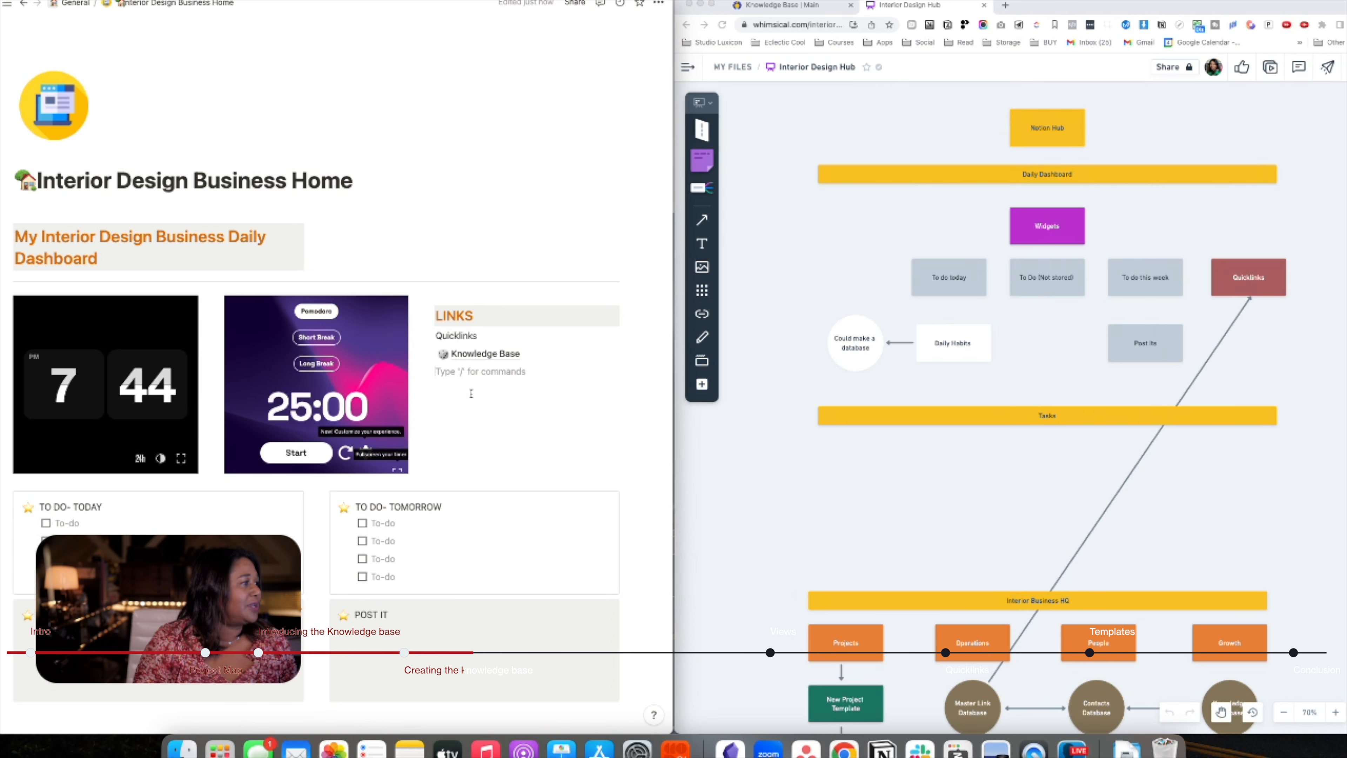
{"action": "type", "text": "/page"}
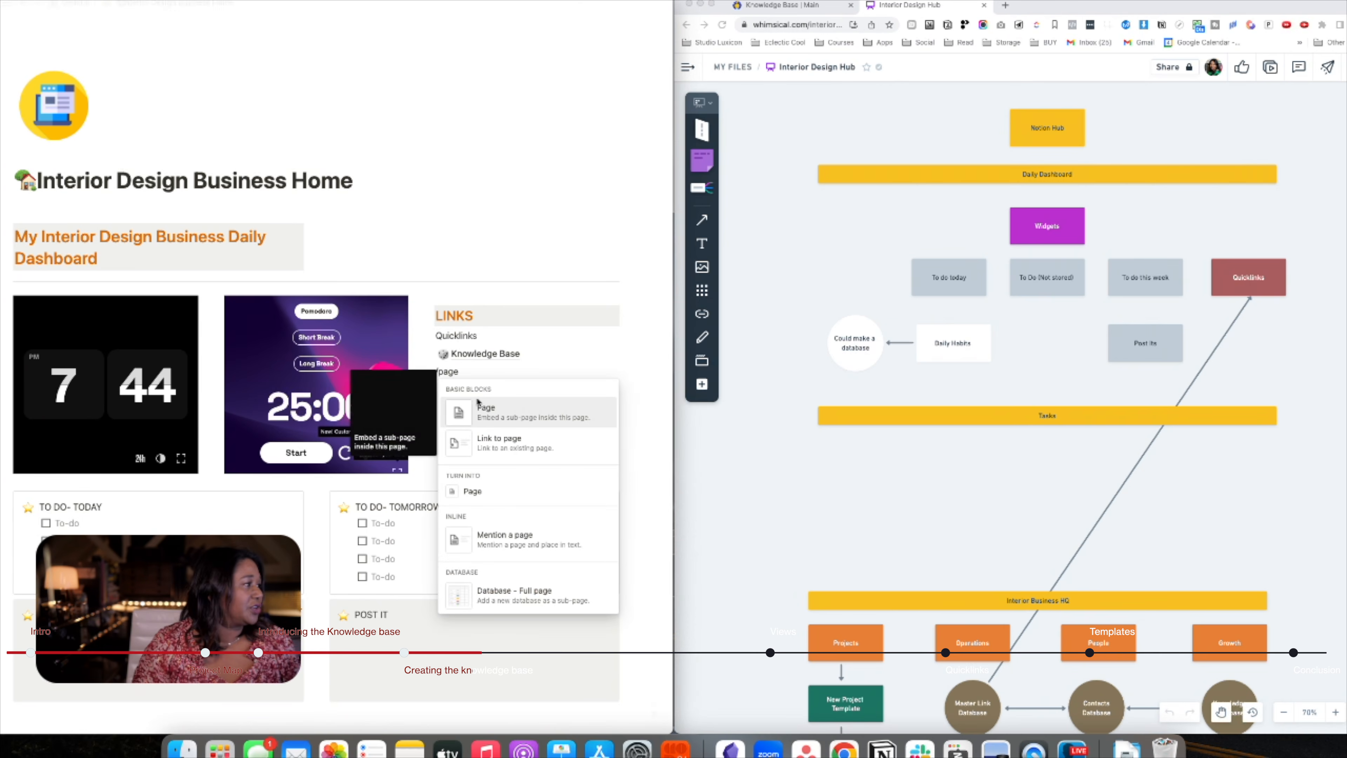
{"action": "left_click", "coordinate": [479, 406]}
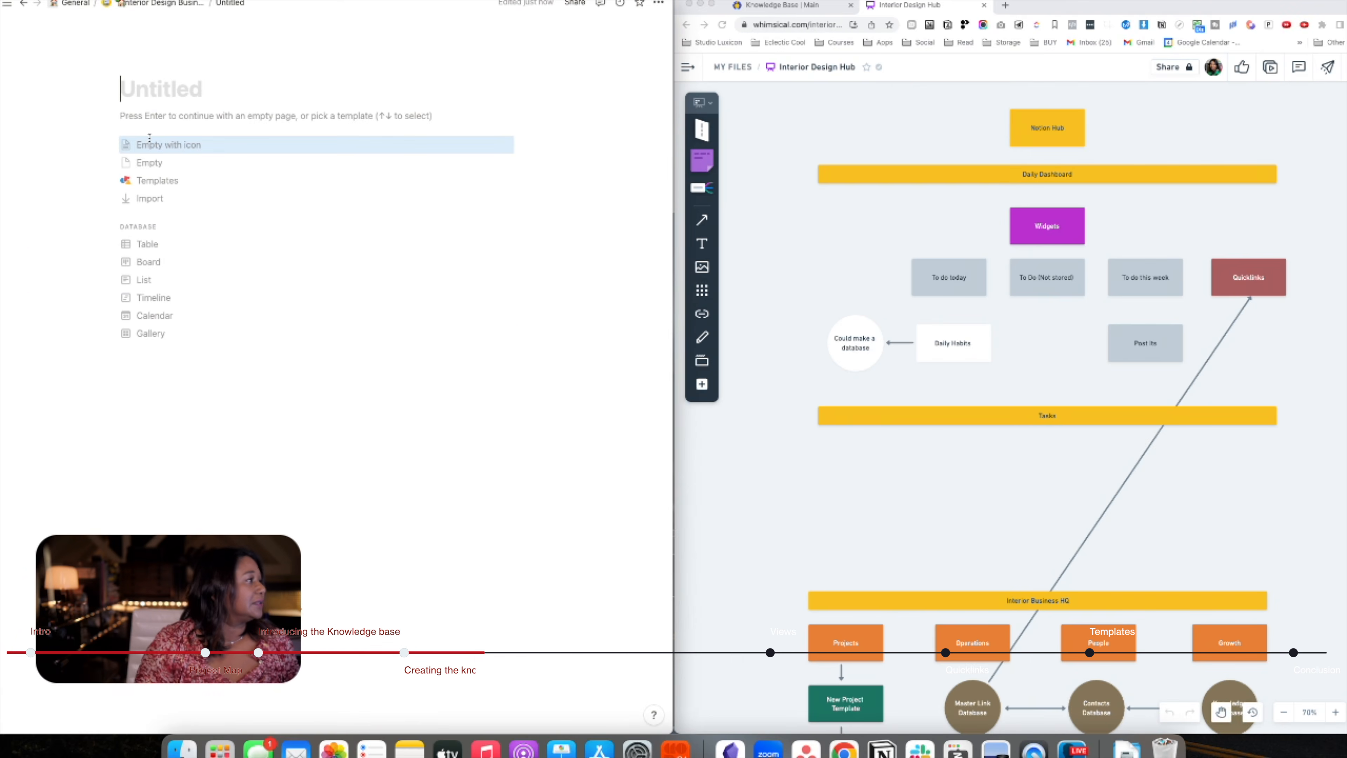
{"action": "type", "text": "Kn"}
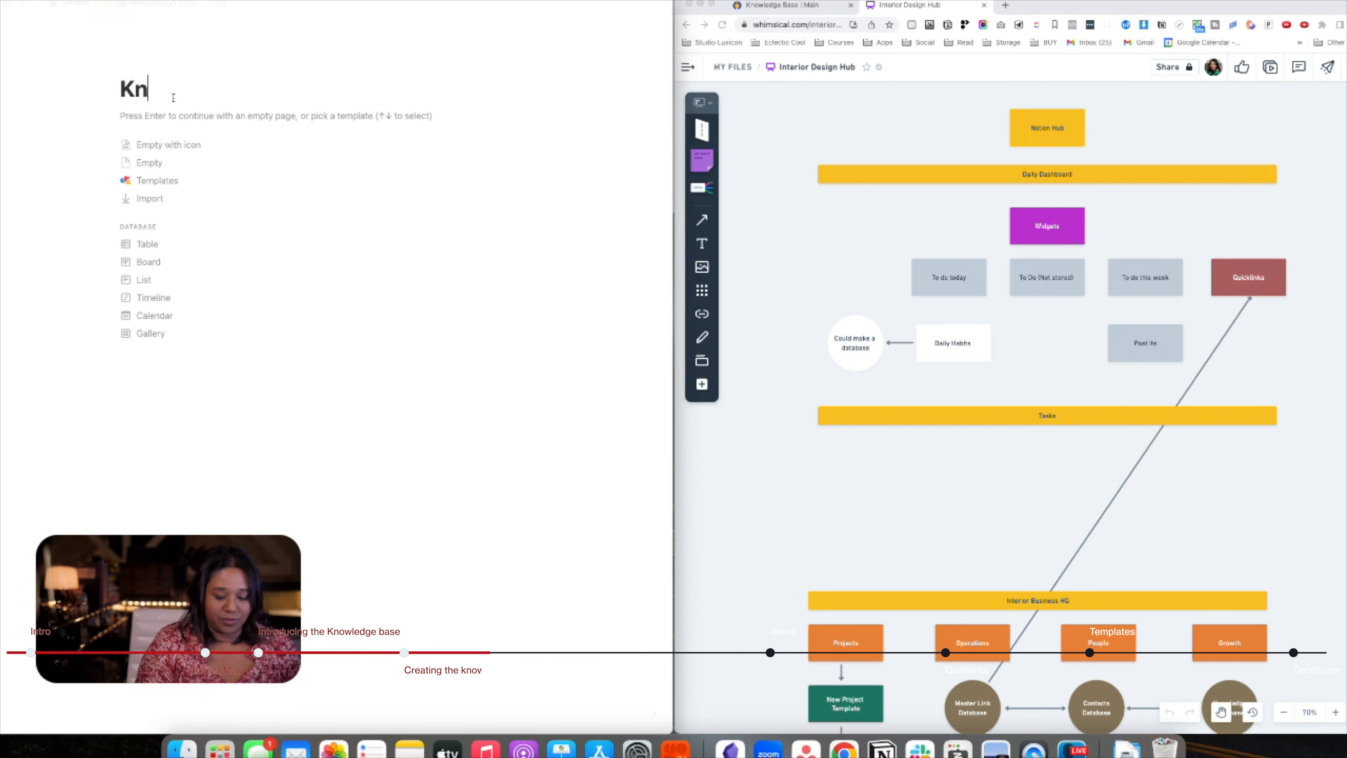
{"action": "type", "text": "owledge"}
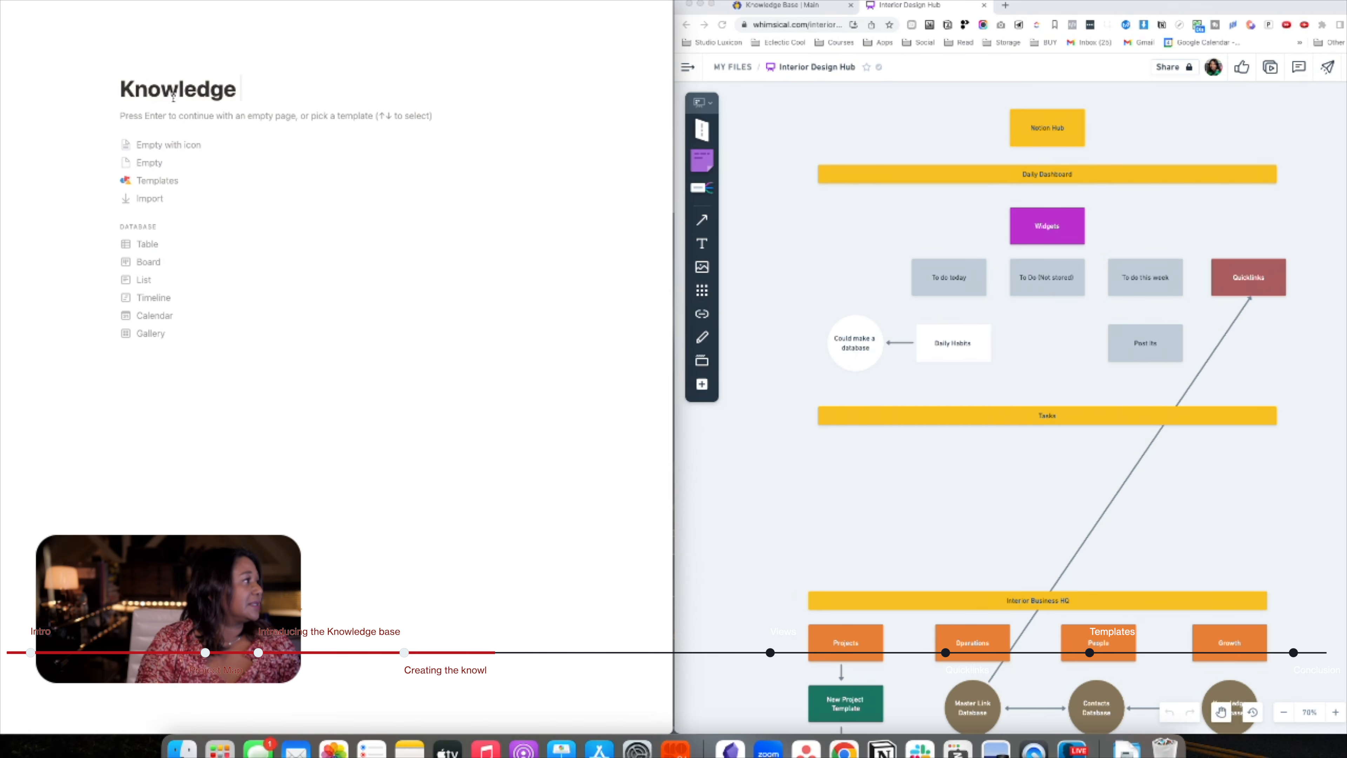
{"action": "type", "text": " Base"}
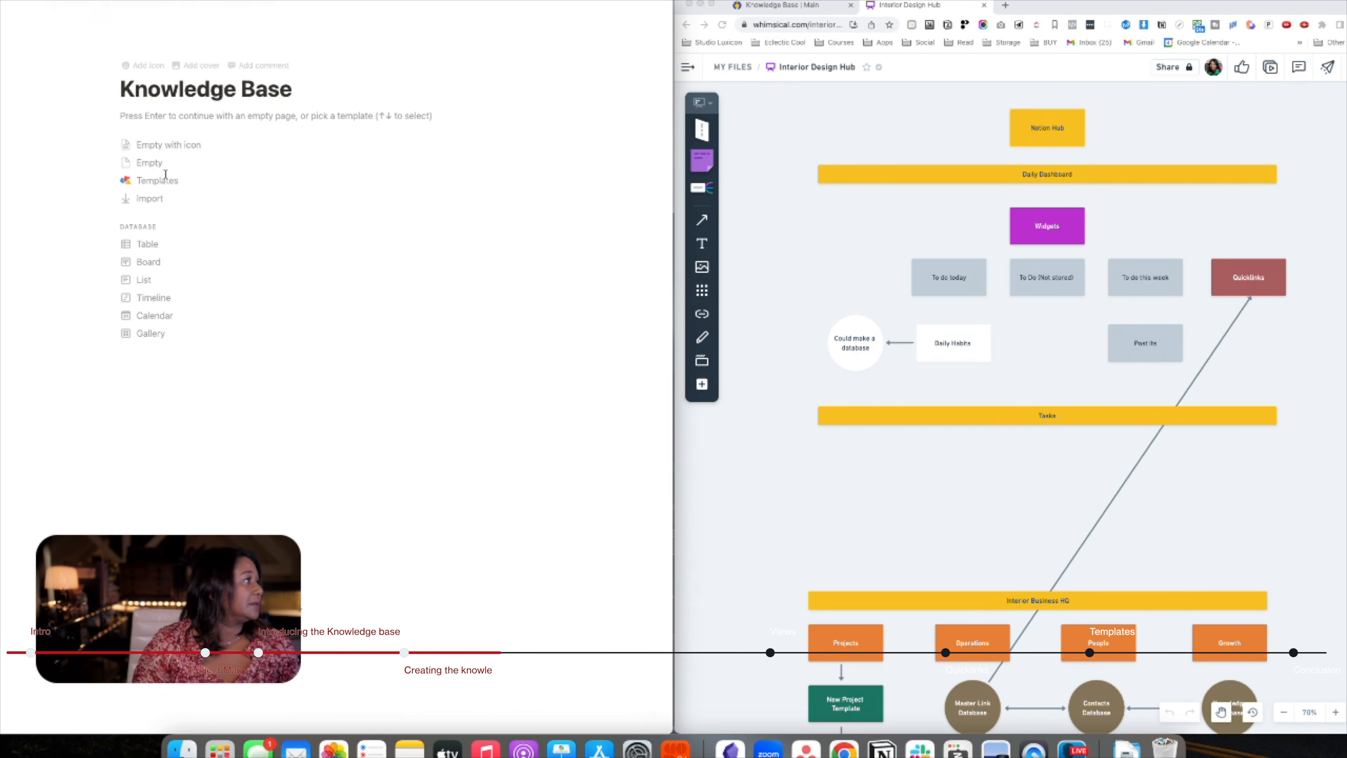
Make the new Knowledge Base page a table backed by a new database and return to the home page
{"action": "left_click", "coordinate": [154, 245]}
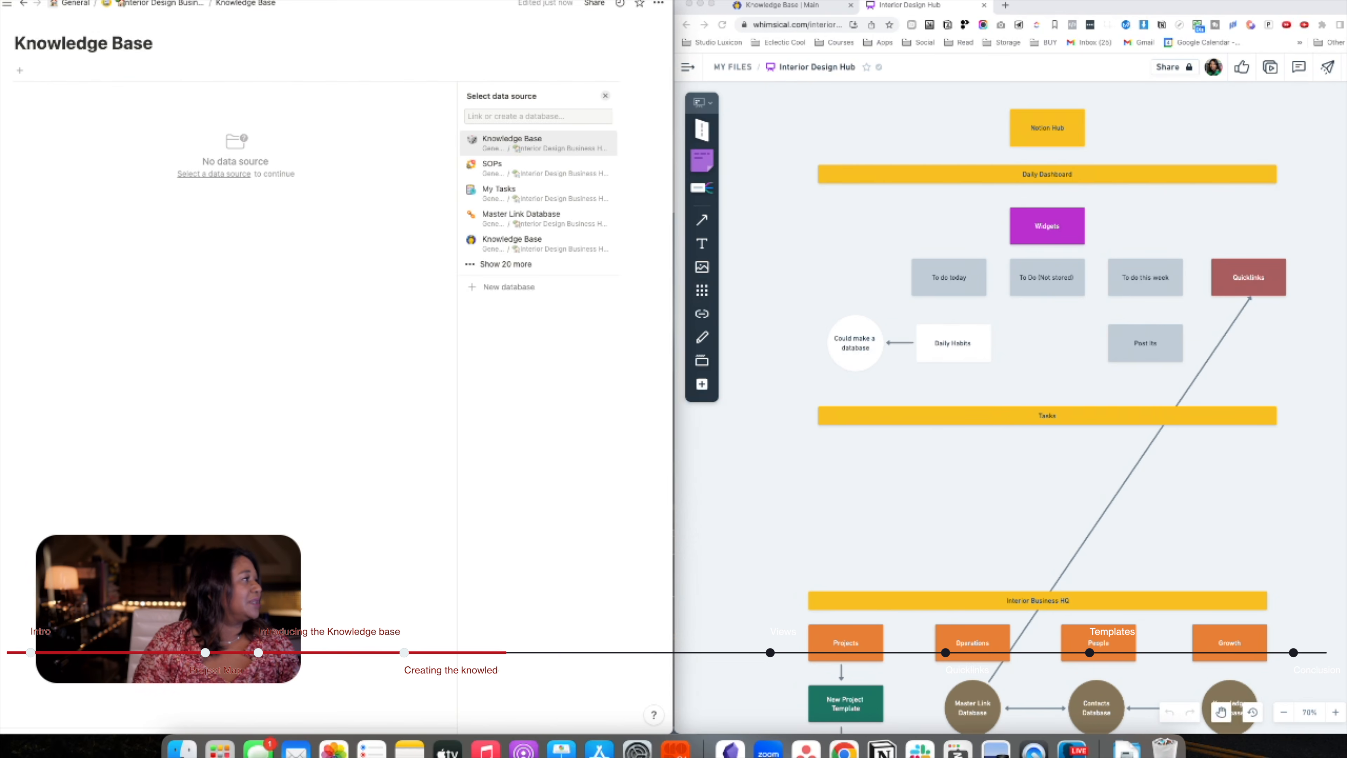
{"action": "left_click", "coordinate": [523, 288]}
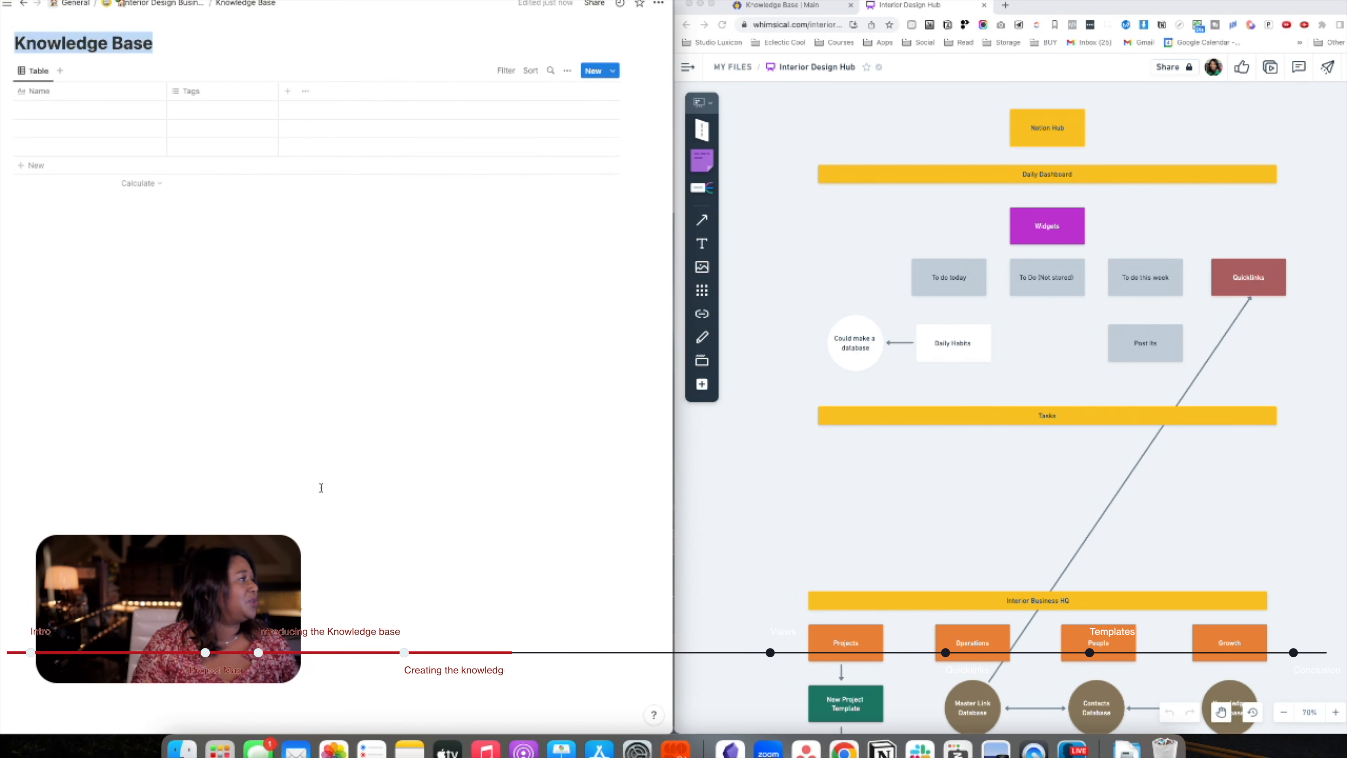
{"action": "left_click", "coordinate": [159, 3]}
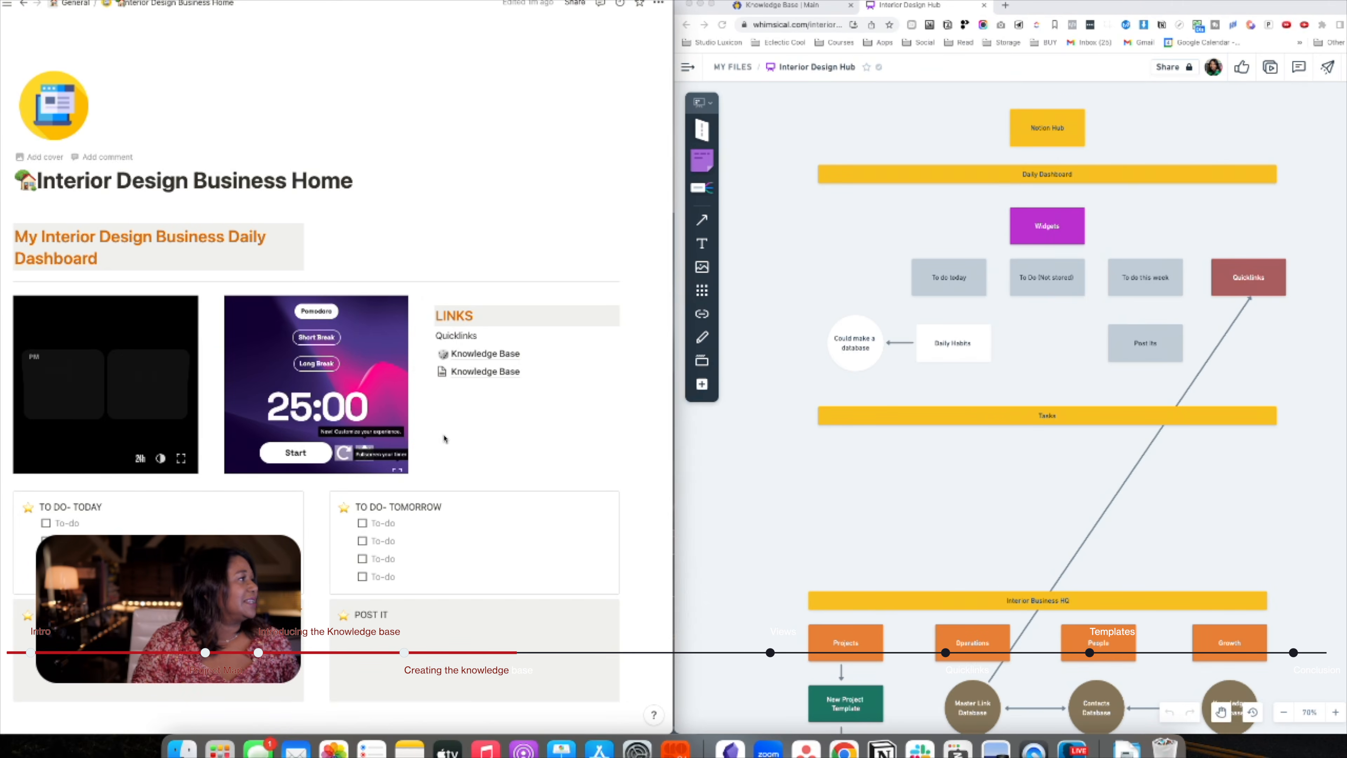
Open the original Knowledge Base database in its Main view and review the options of the Categories property
{"action": "left_click", "coordinate": [475, 354]}
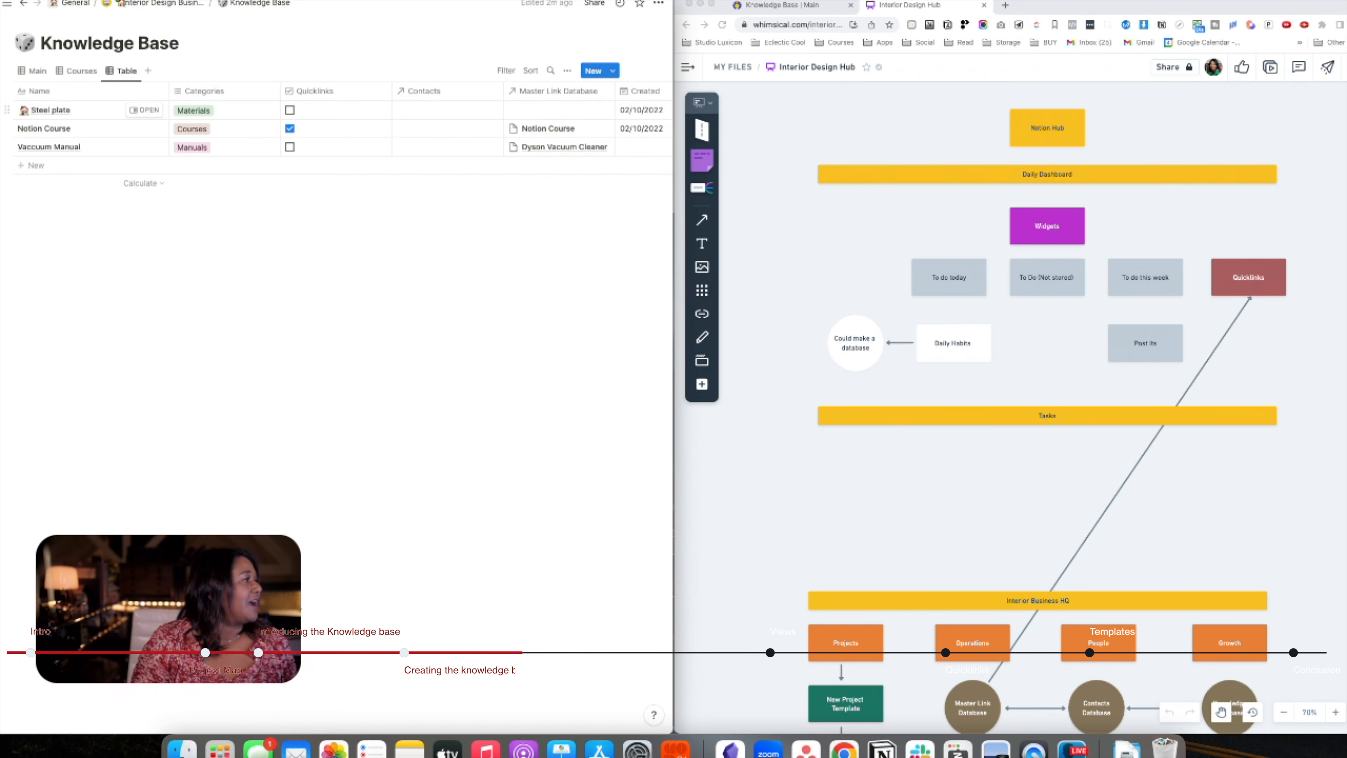
{"action": "left_click", "coordinate": [32, 70]}
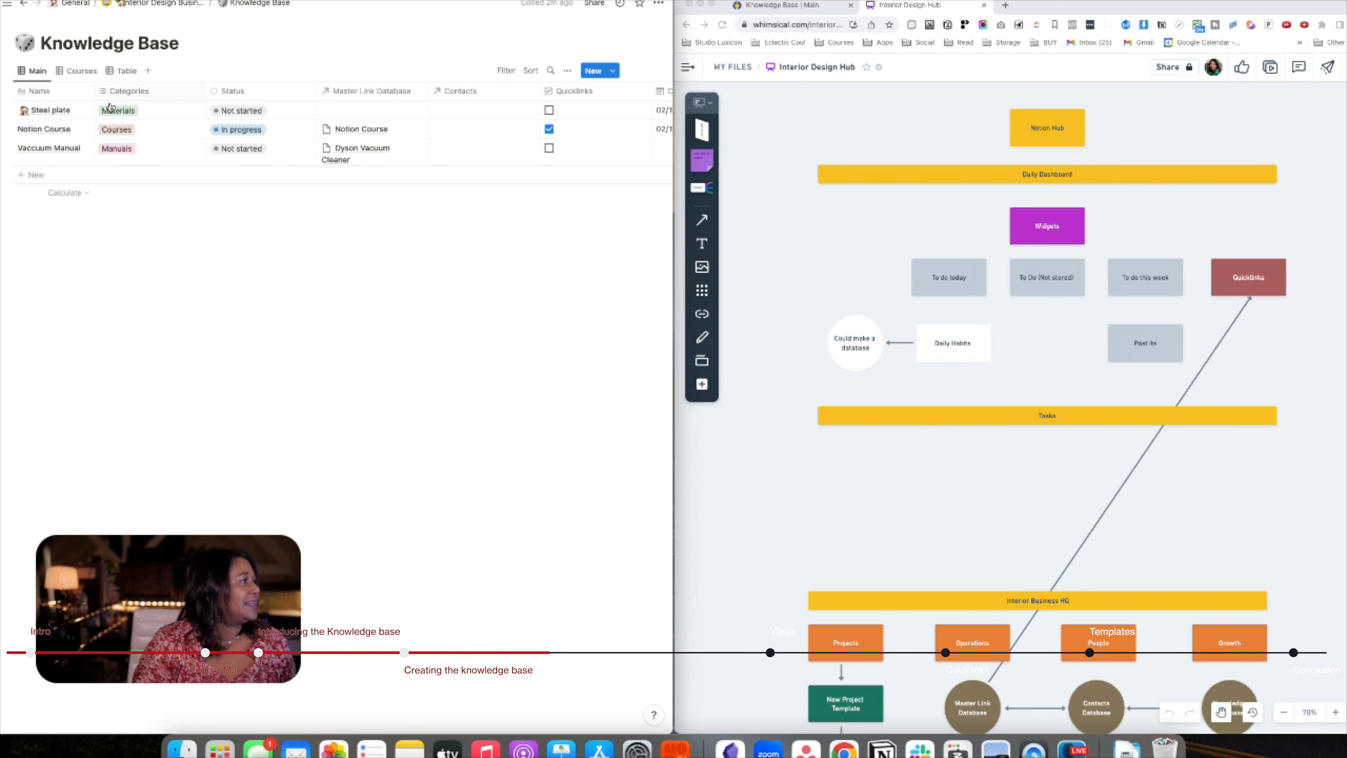
{"action": "left_click", "coordinate": [136, 92]}
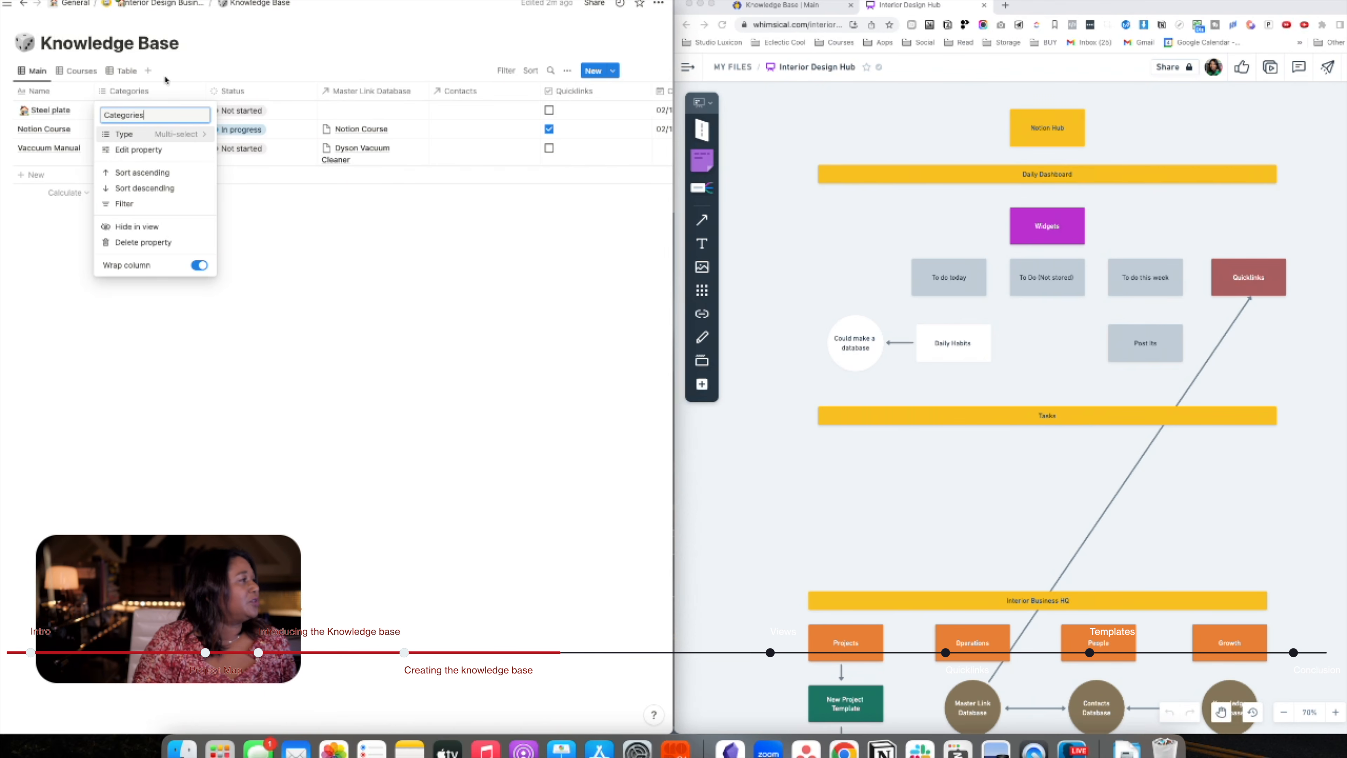
{"action": "left_click", "coordinate": [138, 149]}
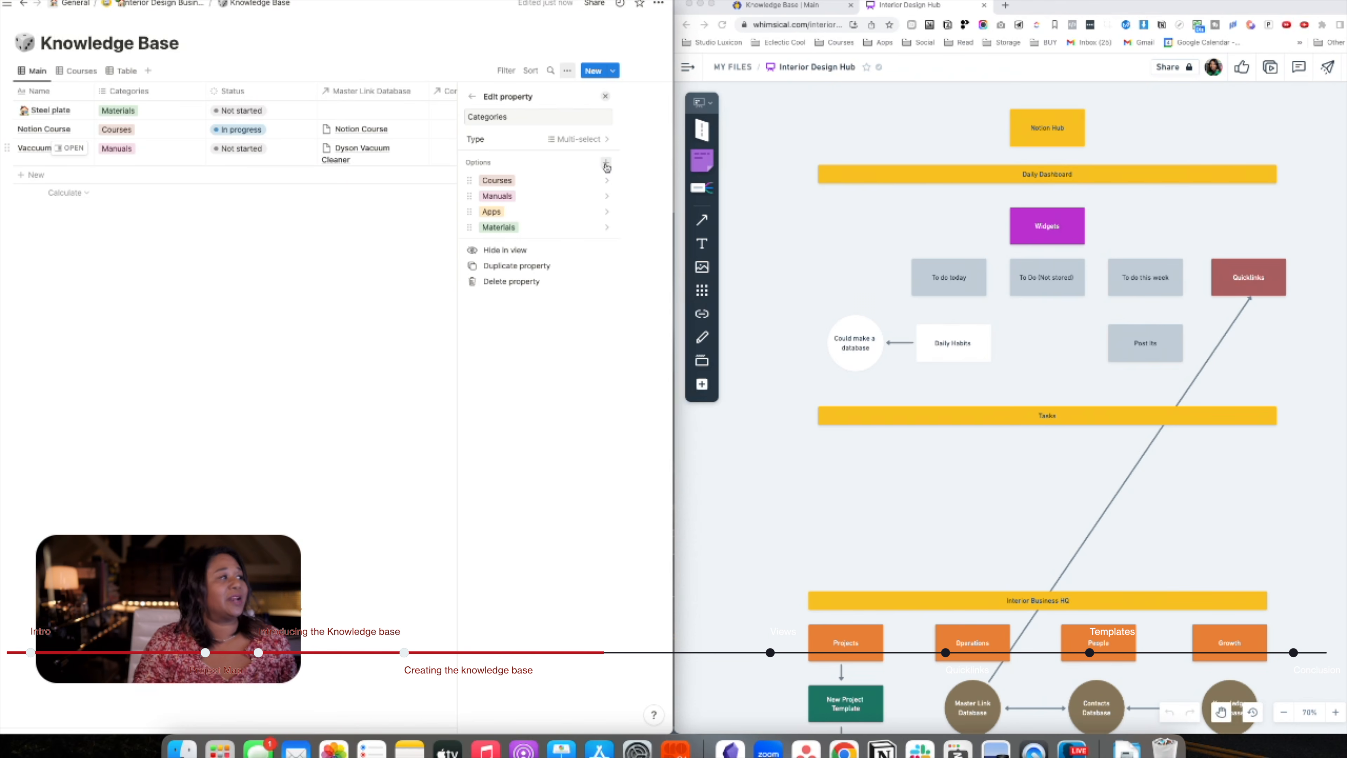
{"action": "left_click", "coordinate": [257, 139]}
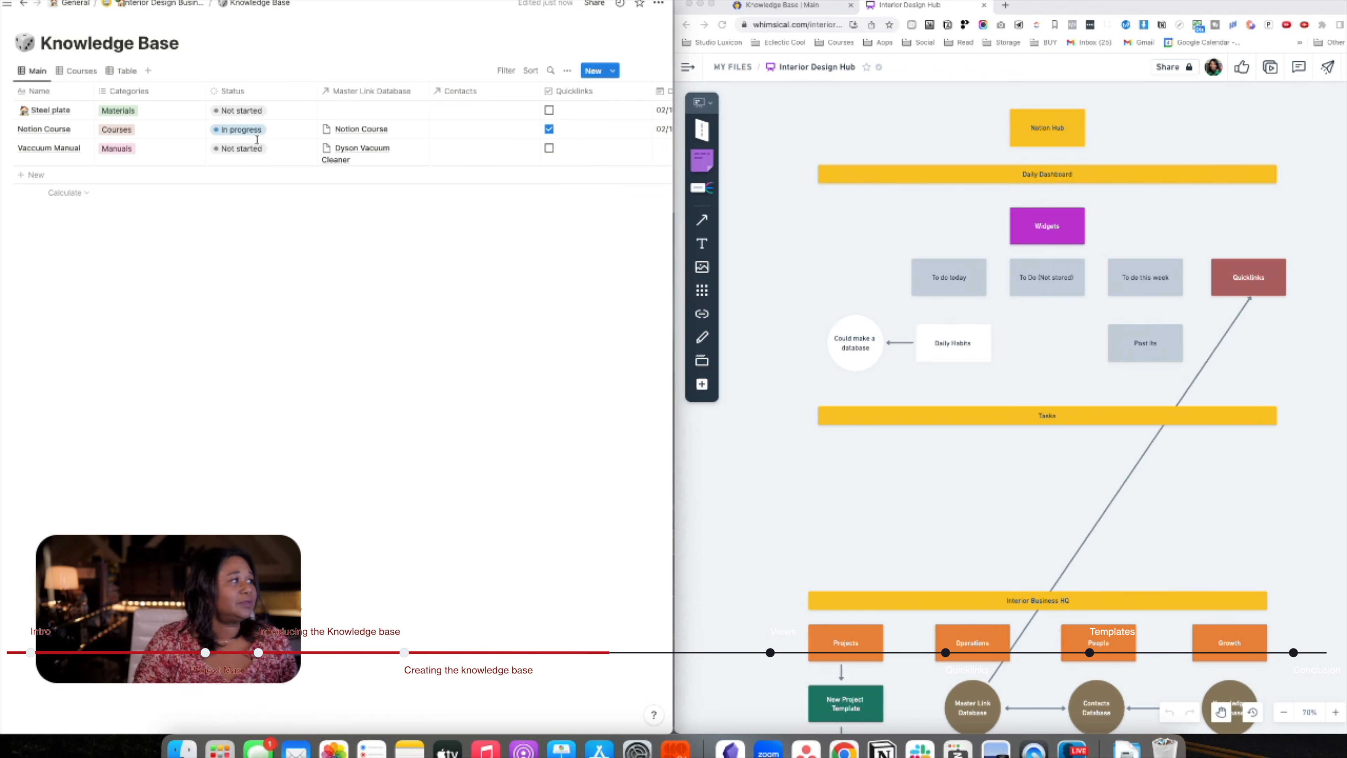
Review the type and the option groups of the Status property
{"action": "left_click", "coordinate": [242, 89]}
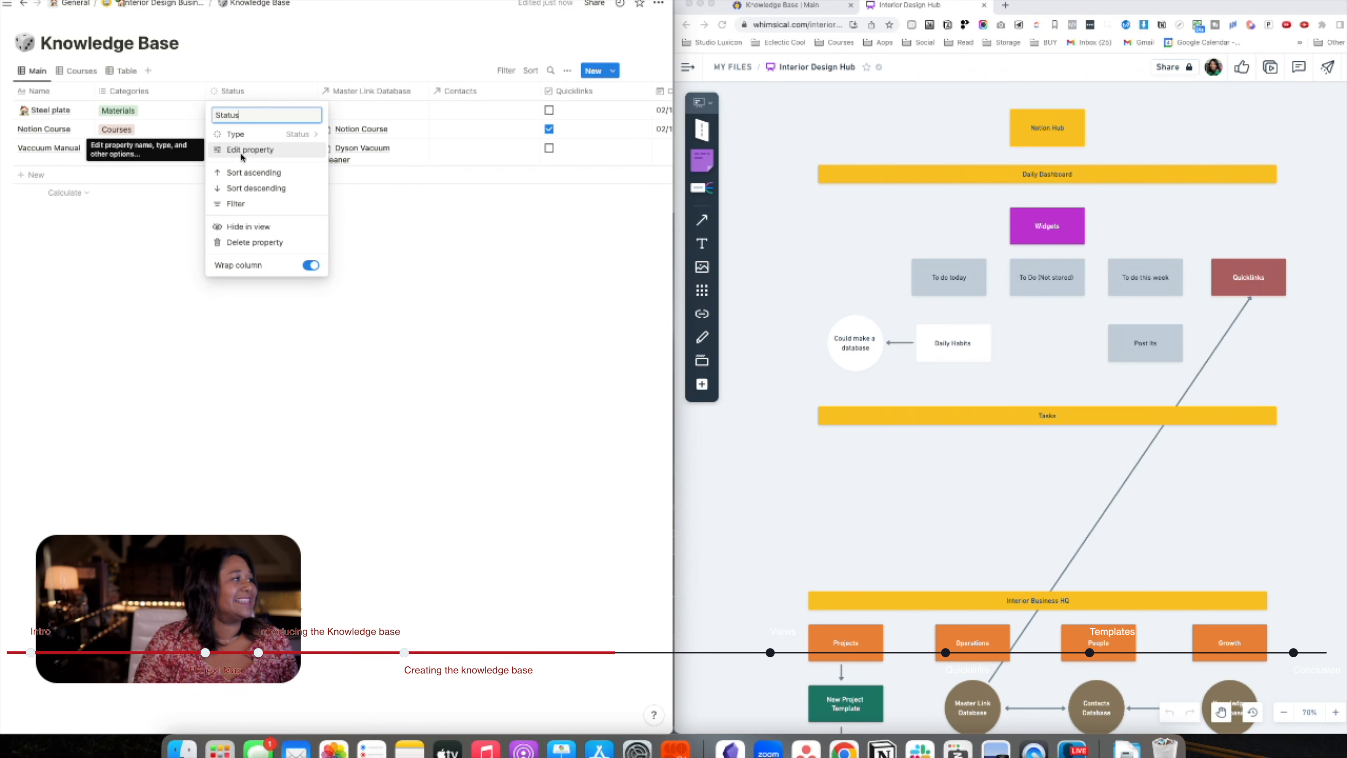
{"action": "left_click", "coordinate": [284, 138]}
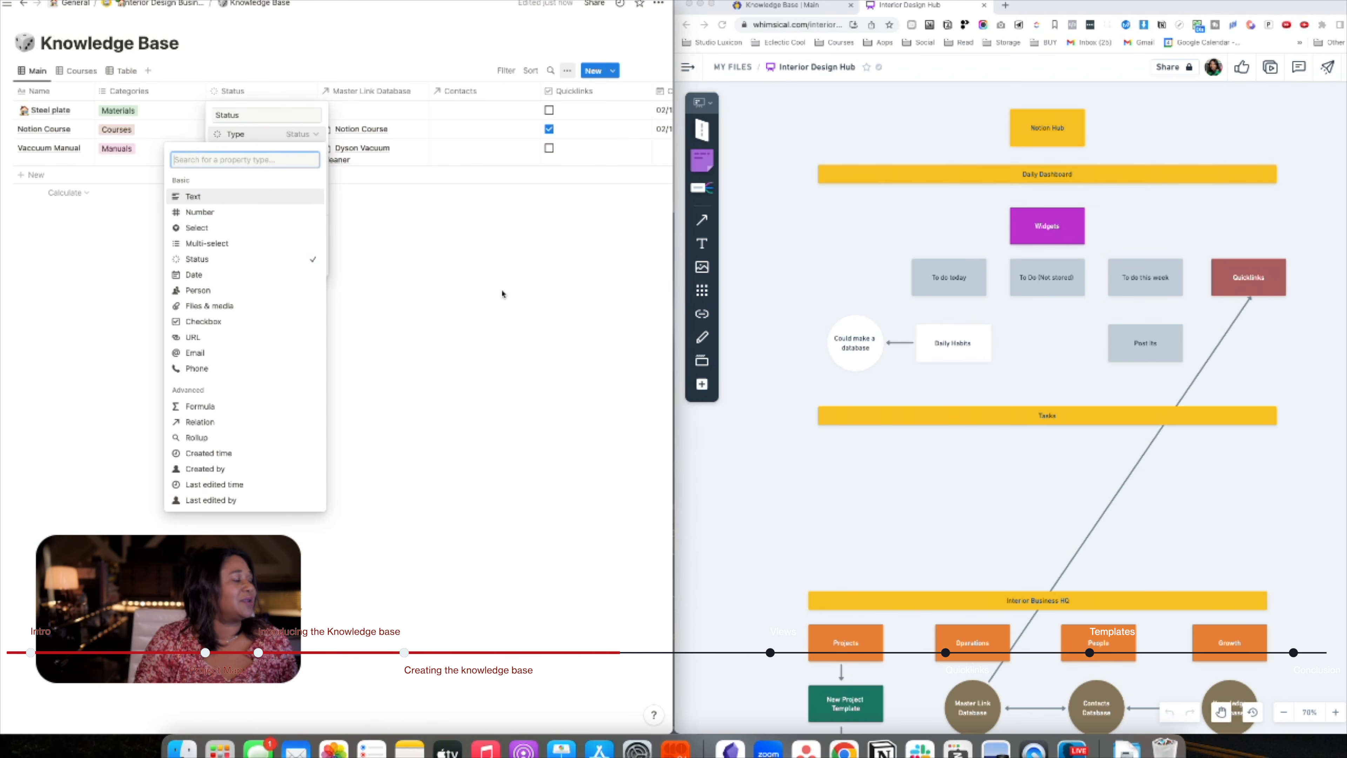
{"action": "key", "text": "Escape"}
{"action": "left_click", "coordinate": [255, 148]}
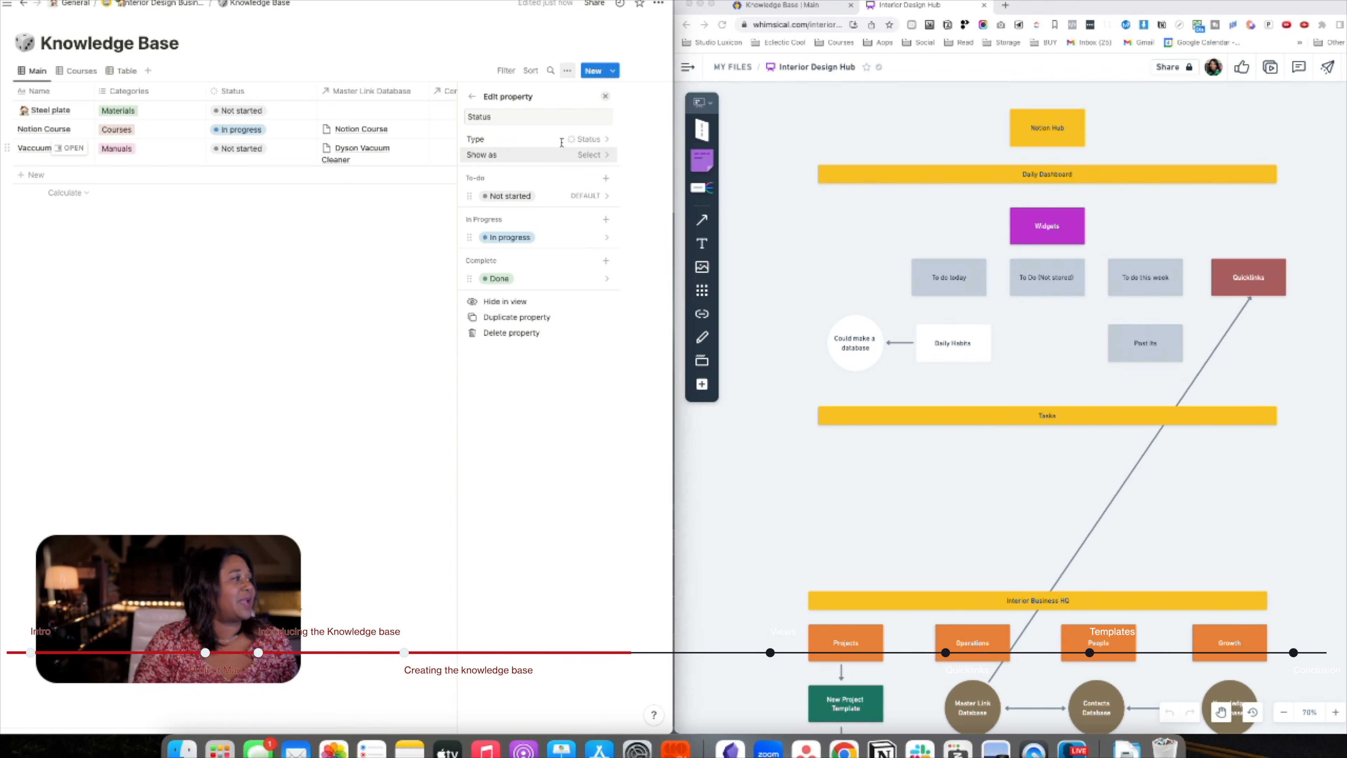
{"action": "left_click", "coordinate": [264, 362]}
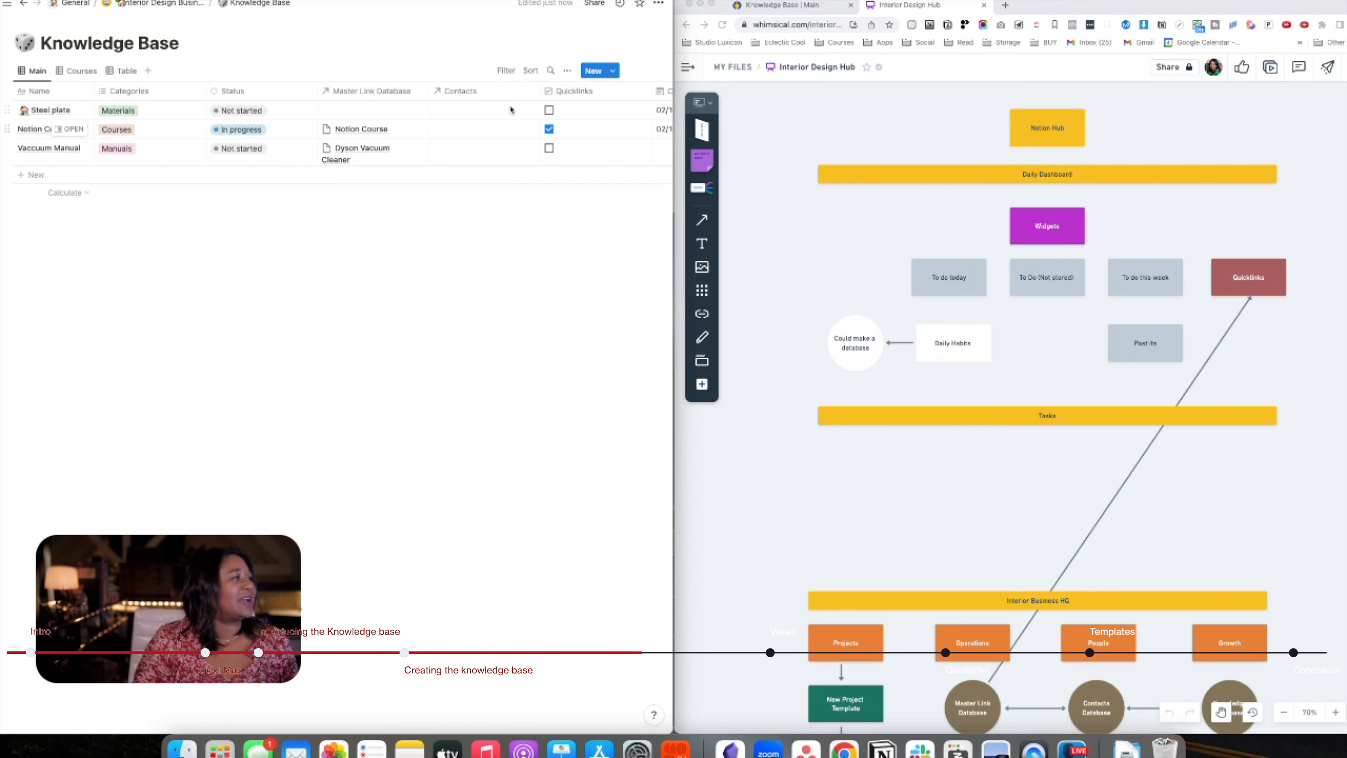
Compare the database relations in the hub diagram with the Master Link Database property of the Knowledge Base
{"action": "scroll", "coordinate": [1096, 487], "scroll_direction": "down", "scroll_amount": 10}
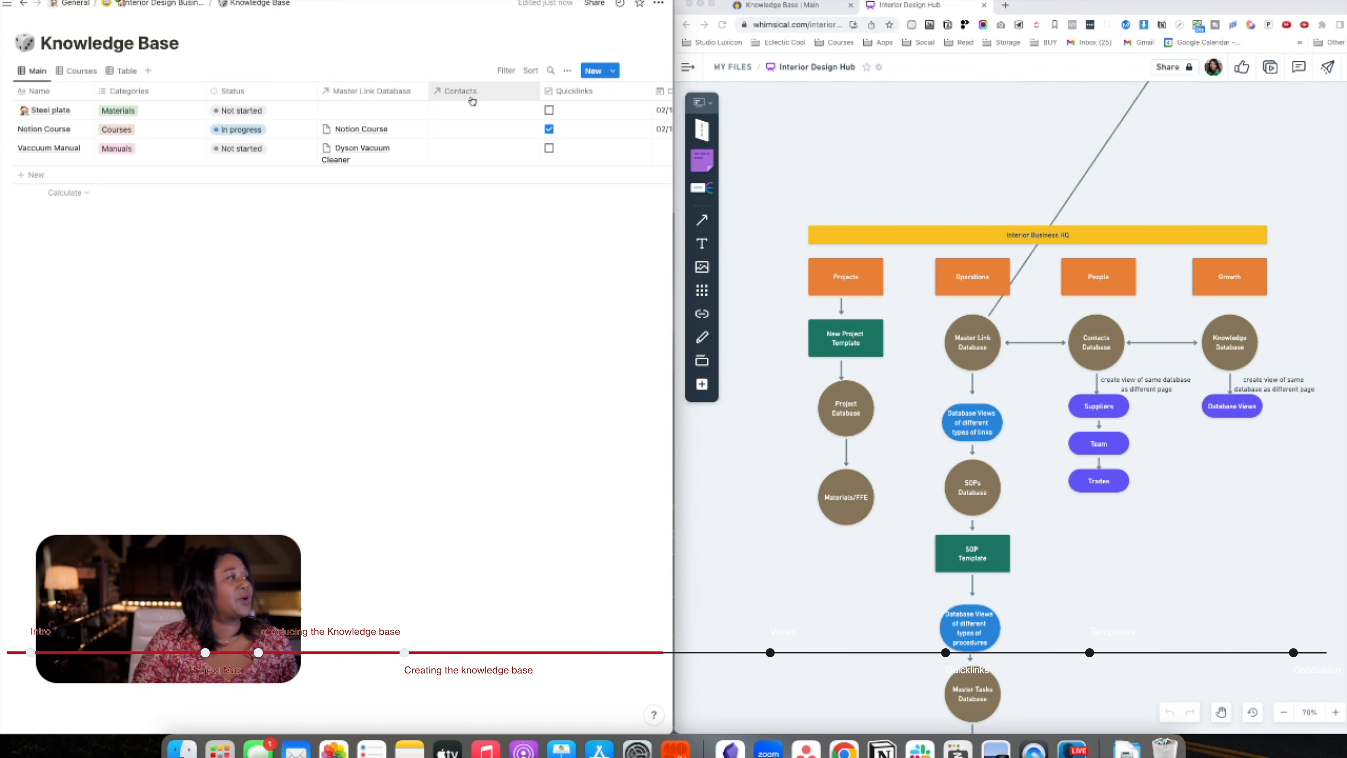
{"action": "left_click", "coordinate": [346, 92]}
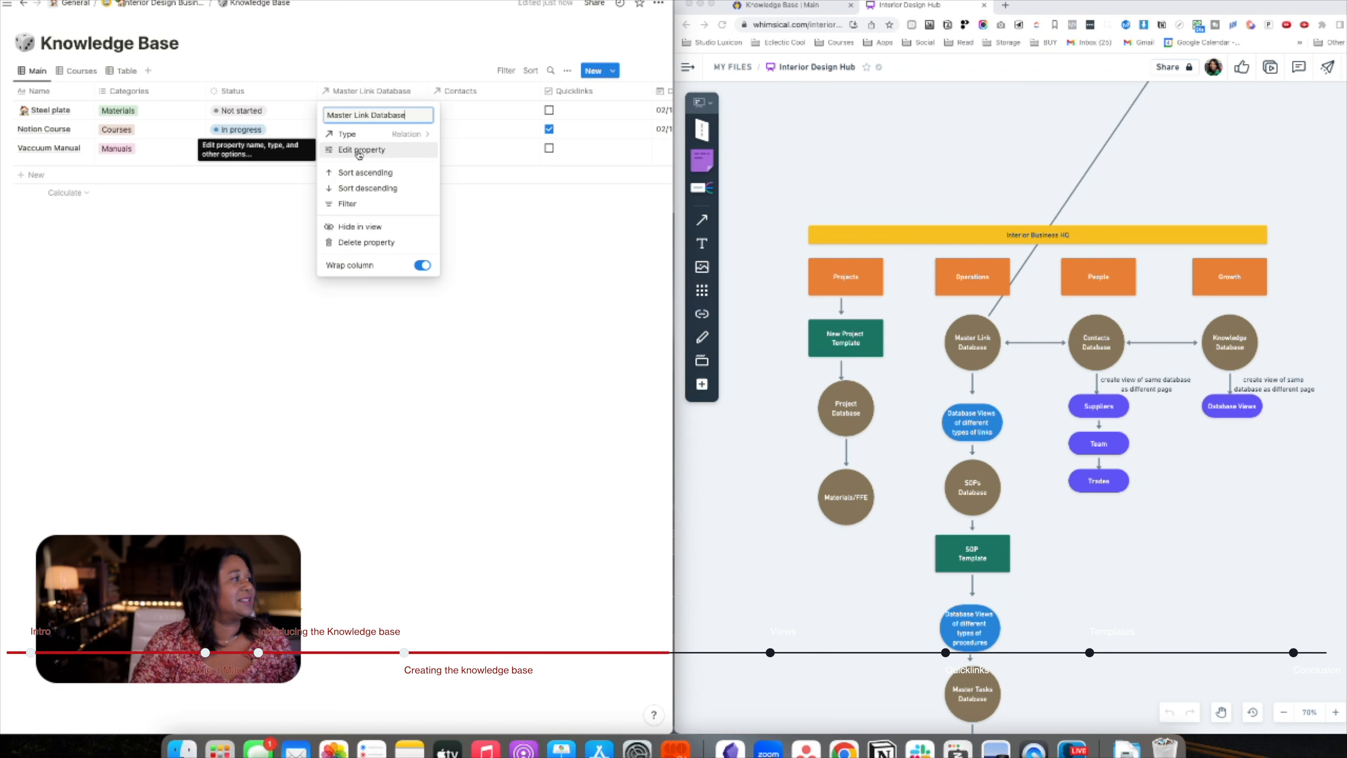
{"action": "left_click", "coordinate": [522, 334]}
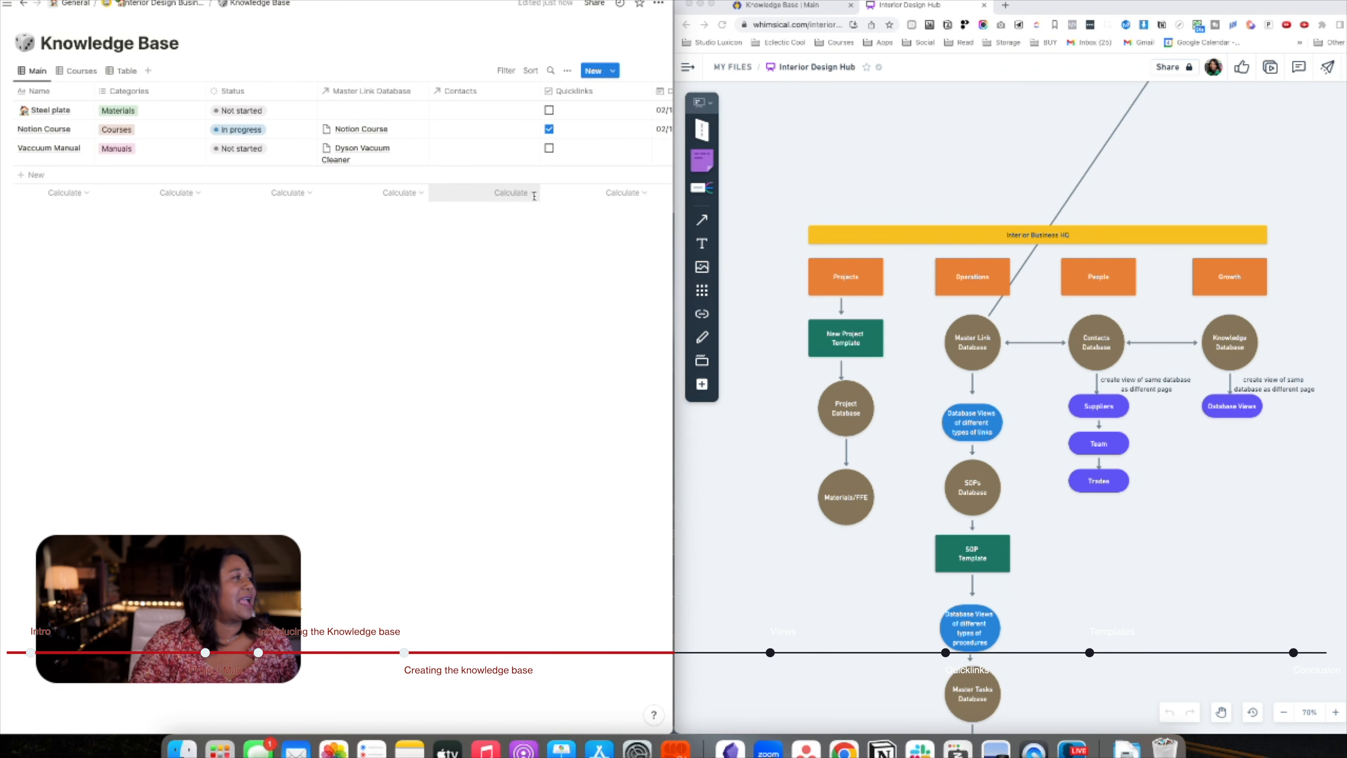
{"action": "scroll", "coordinate": [531, 203], "scroll_direction": "right", "scroll_amount": 3}
{"action": "scroll", "coordinate": [531, 204], "scroll_direction": "right", "scroll_amount": 3}
{"action": "left_click", "coordinate": [594, 91]}
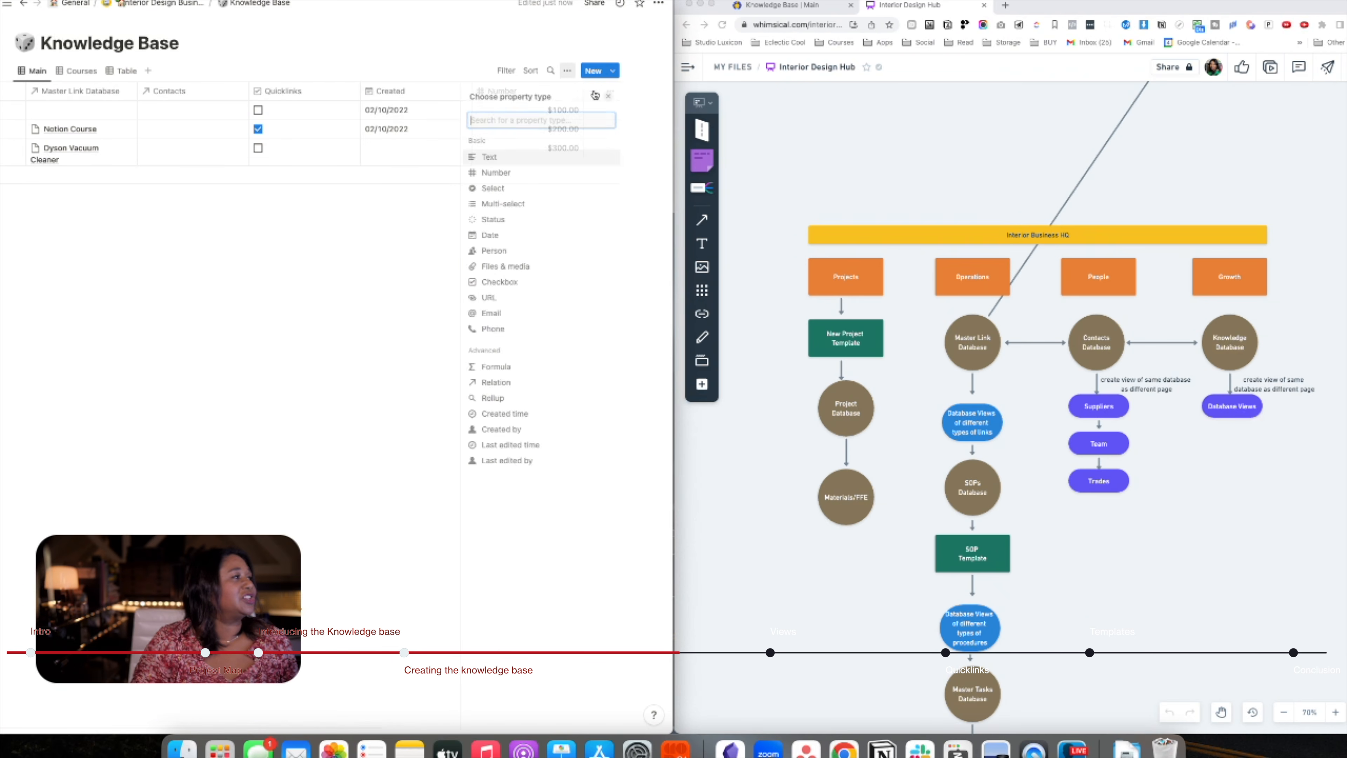
{"action": "left_click", "coordinate": [493, 382]}
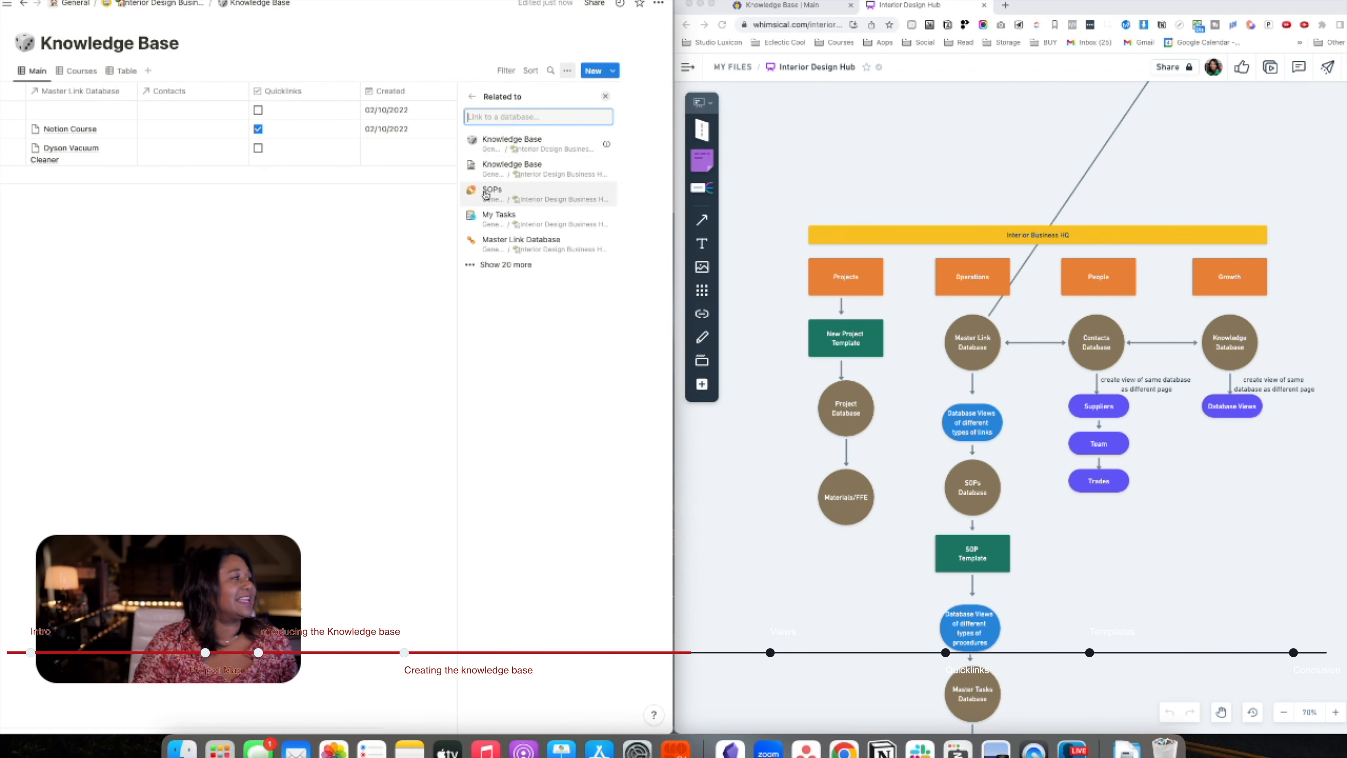
{"action": "left_click", "coordinate": [605, 96]}
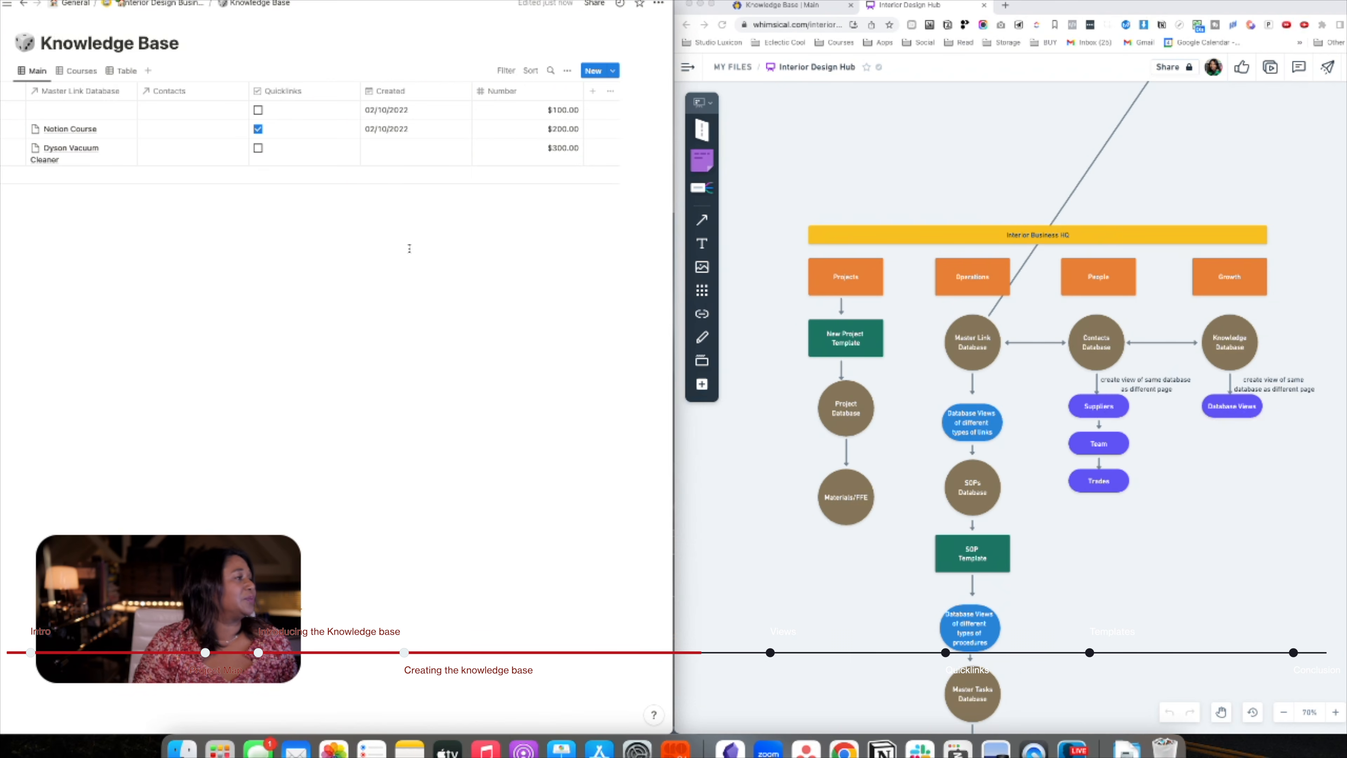
Review the property type of the Quicklinks column in the Knowledge Base table
{"action": "scroll", "coordinate": [409, 248], "scroll_direction": "left", "scroll_amount": 5}
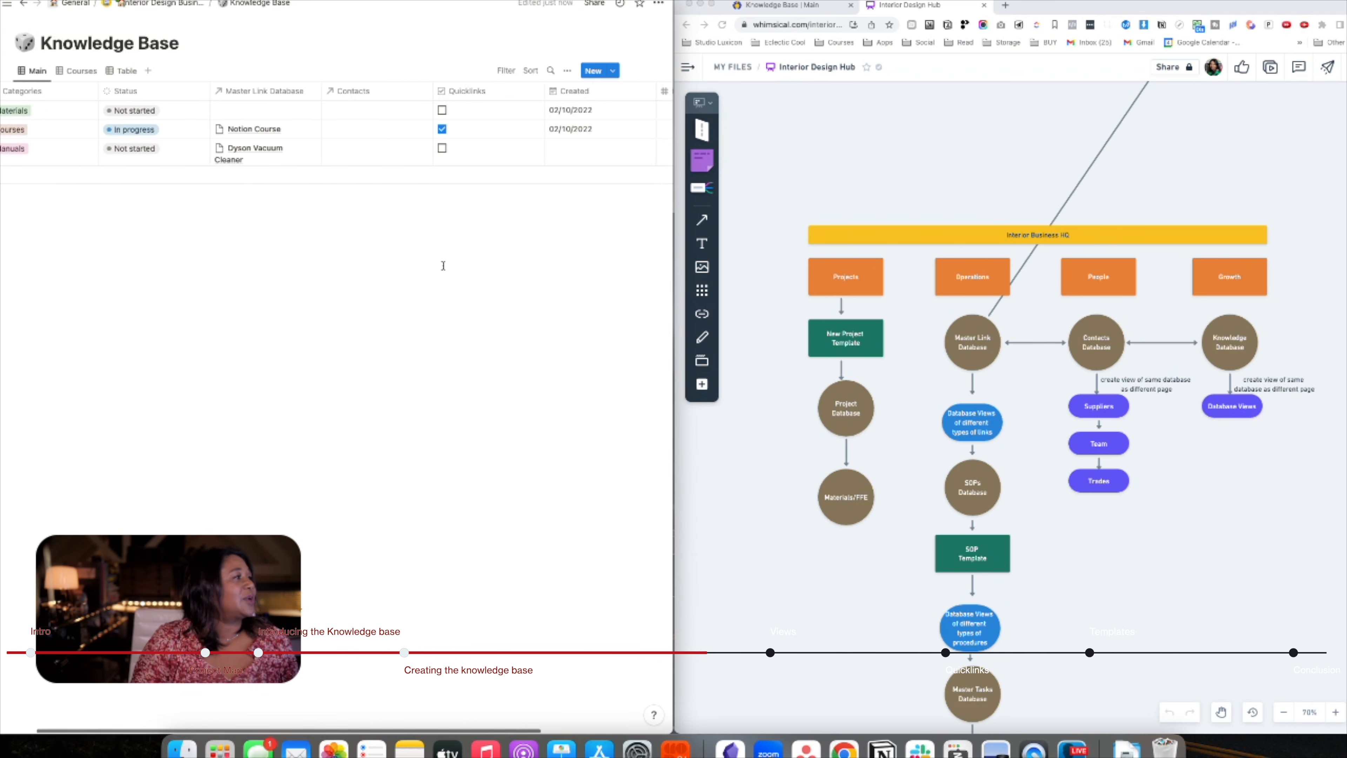
{"action": "scroll", "coordinate": [443, 266], "scroll_direction": "right", "scroll_amount": 1}
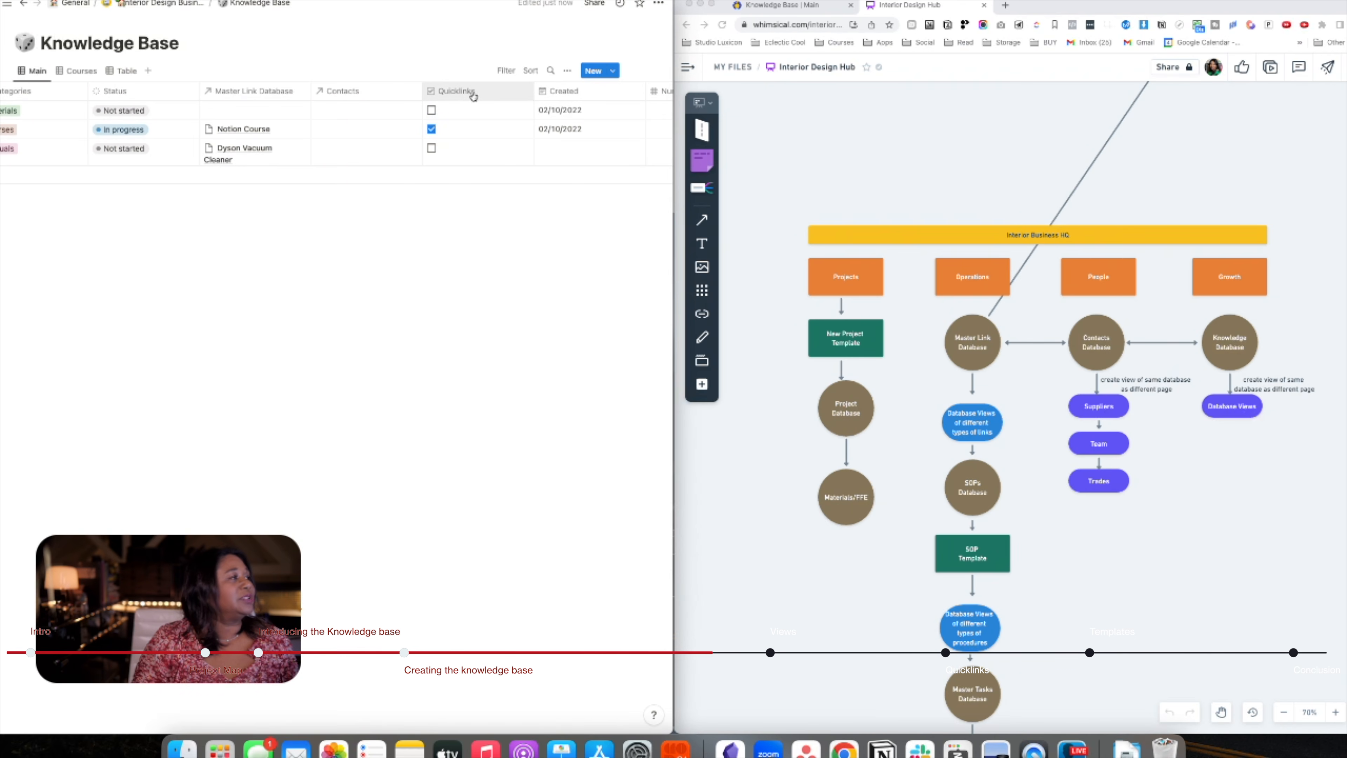
{"action": "left_click", "coordinate": [454, 94]}
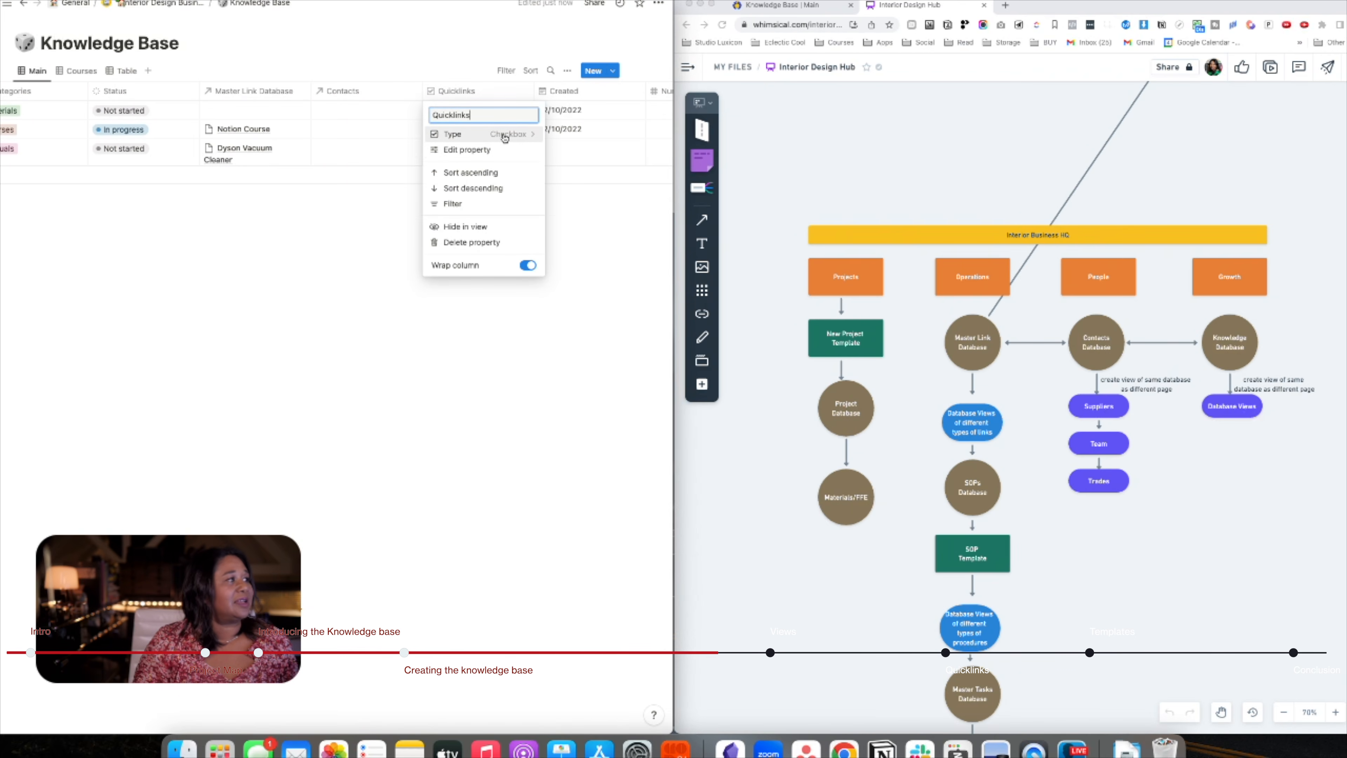
{"action": "left_click", "coordinate": [403, 313]}
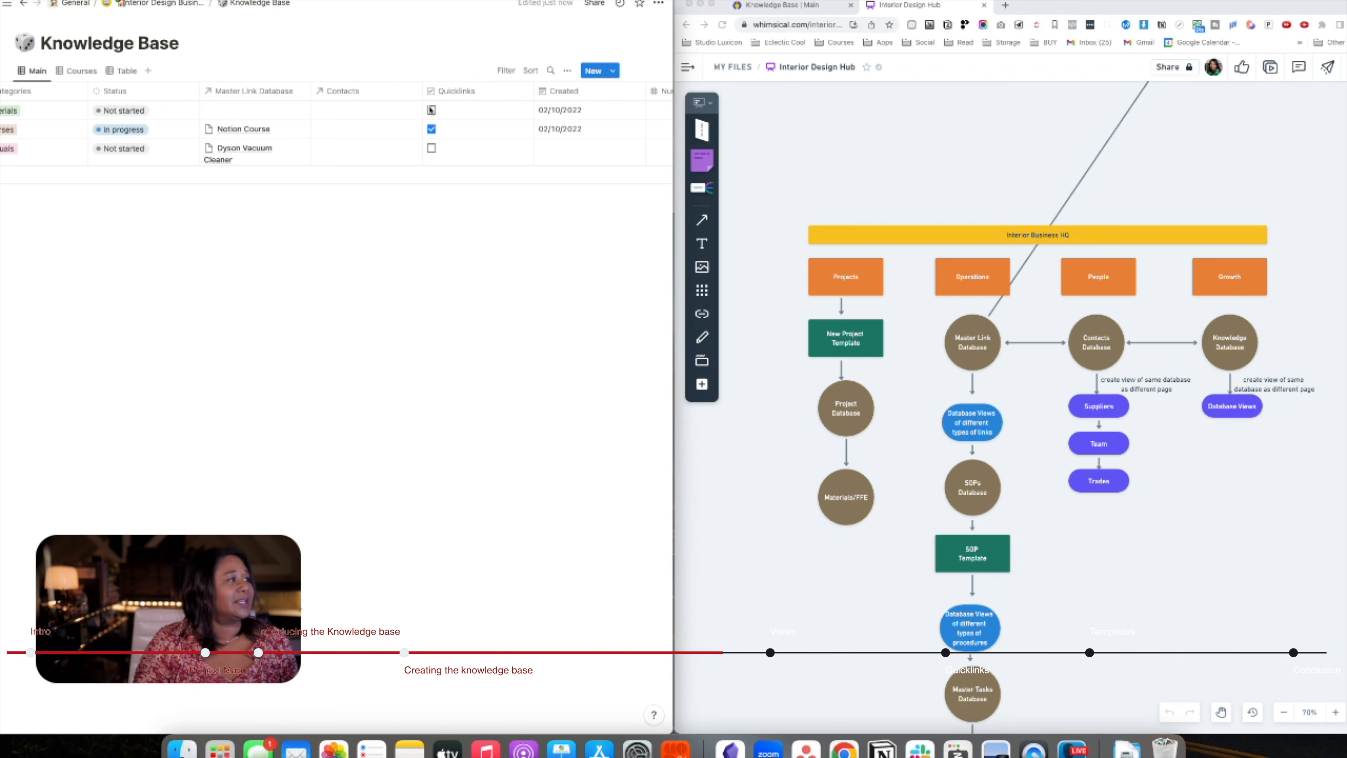
{"action": "scroll", "coordinate": [472, 260], "scroll_direction": "right", "scroll_amount": 3}
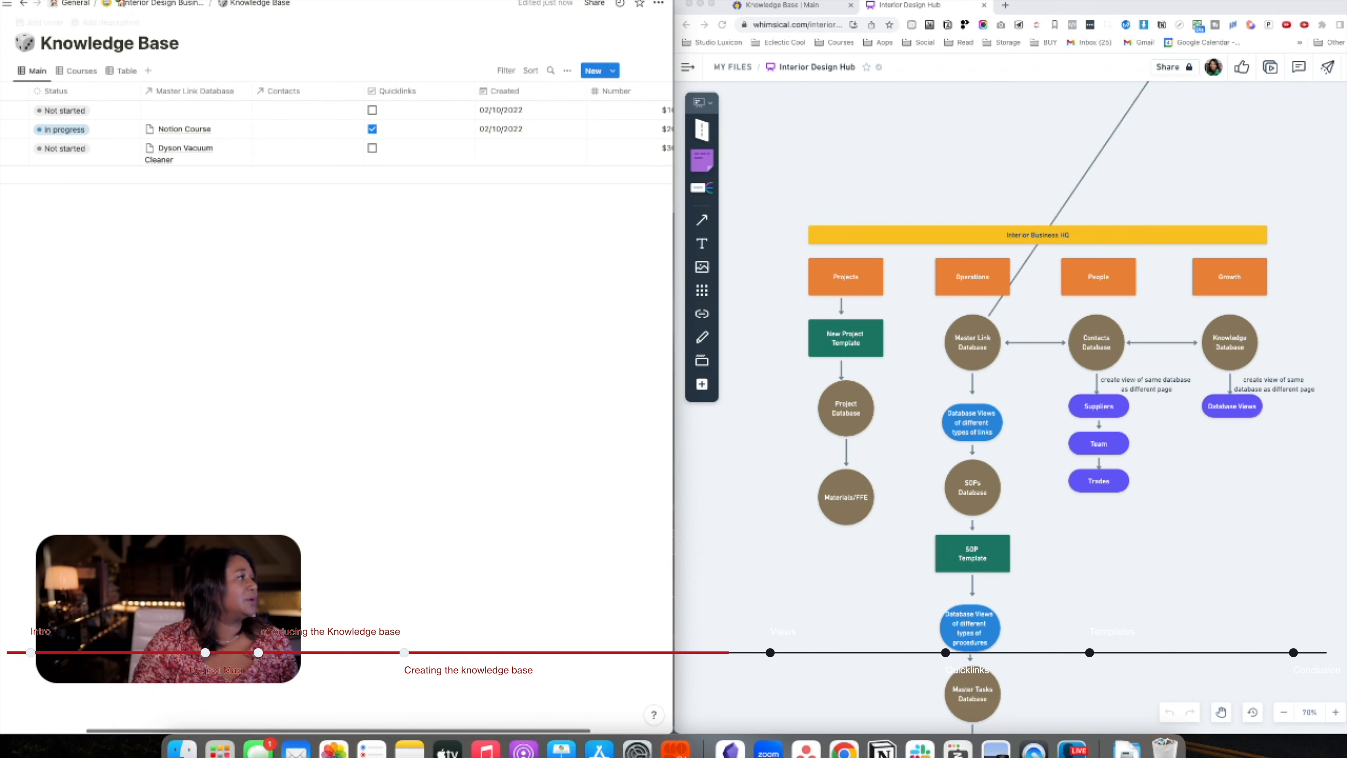
Return to the Interior Design Business Home page and delete the duplicate Knowledge Base page below the original link
{"action": "left_click", "coordinate": [151, 5]}
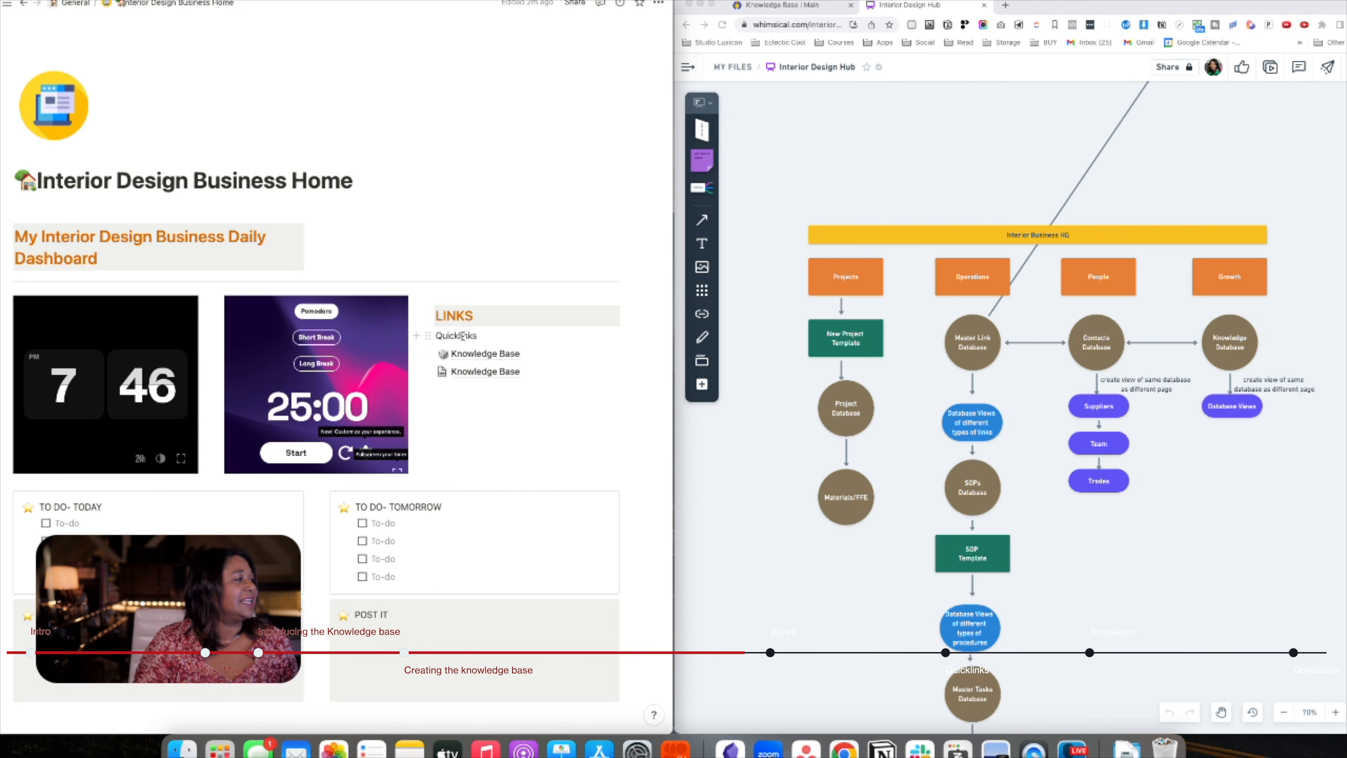
{"action": "left_click", "coordinate": [428, 371]}
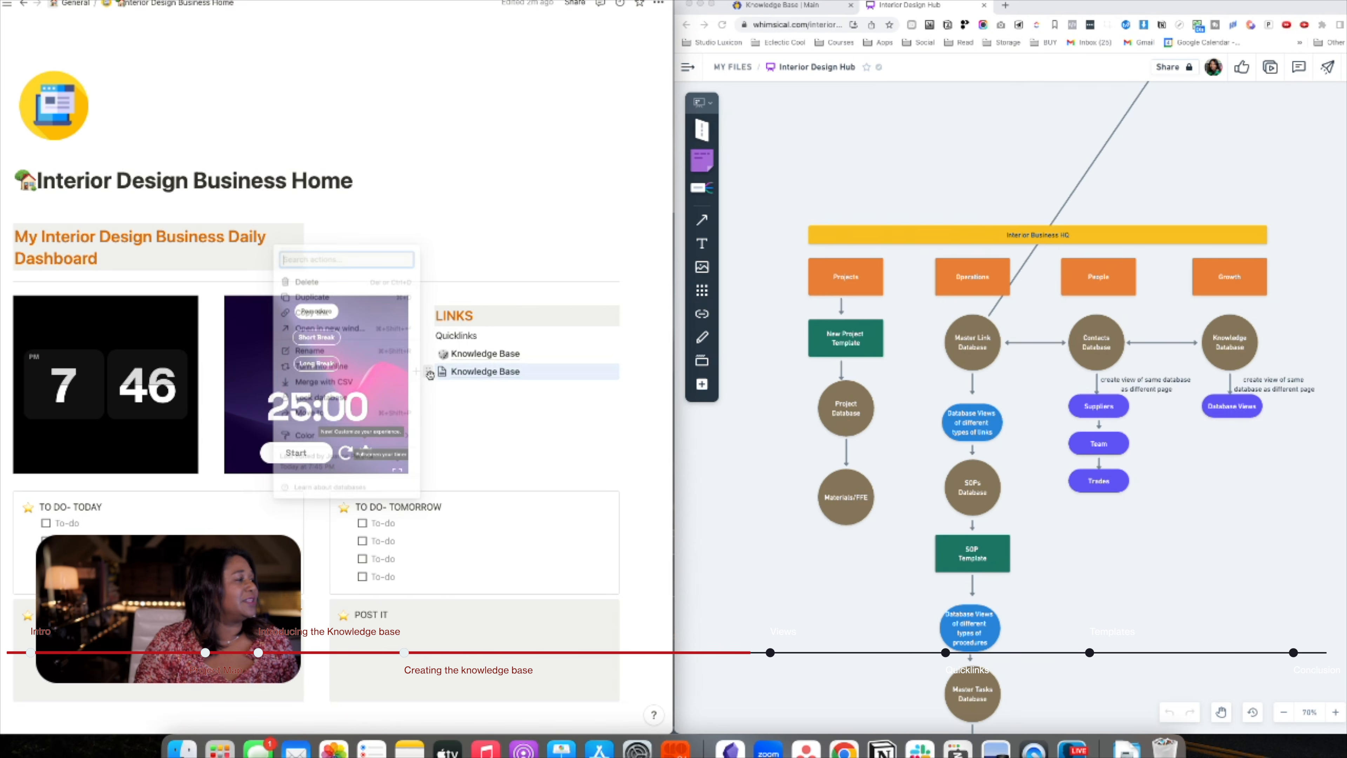
{"action": "left_click", "coordinate": [318, 280]}
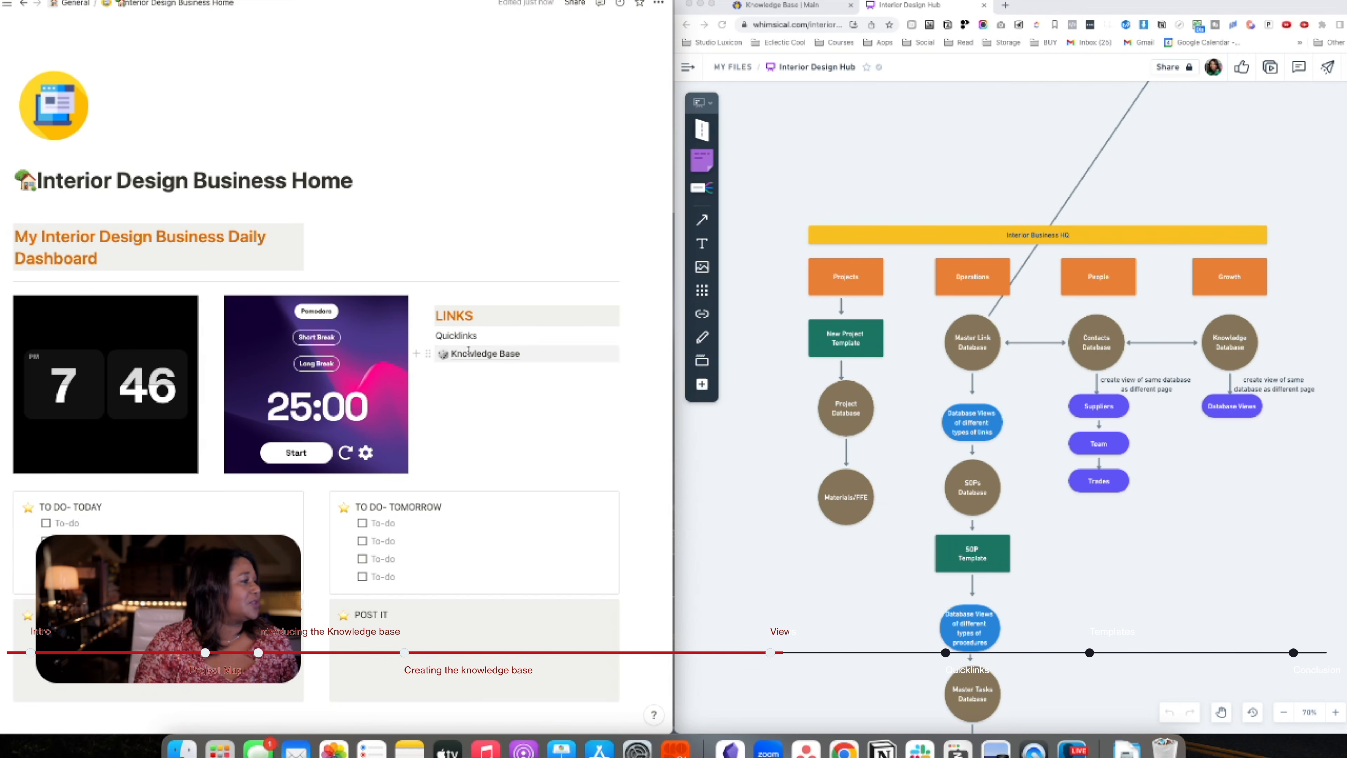
Open the original Knowledge Base database and examine its Created and Number columns
{"action": "left_click", "coordinate": [483, 353]}
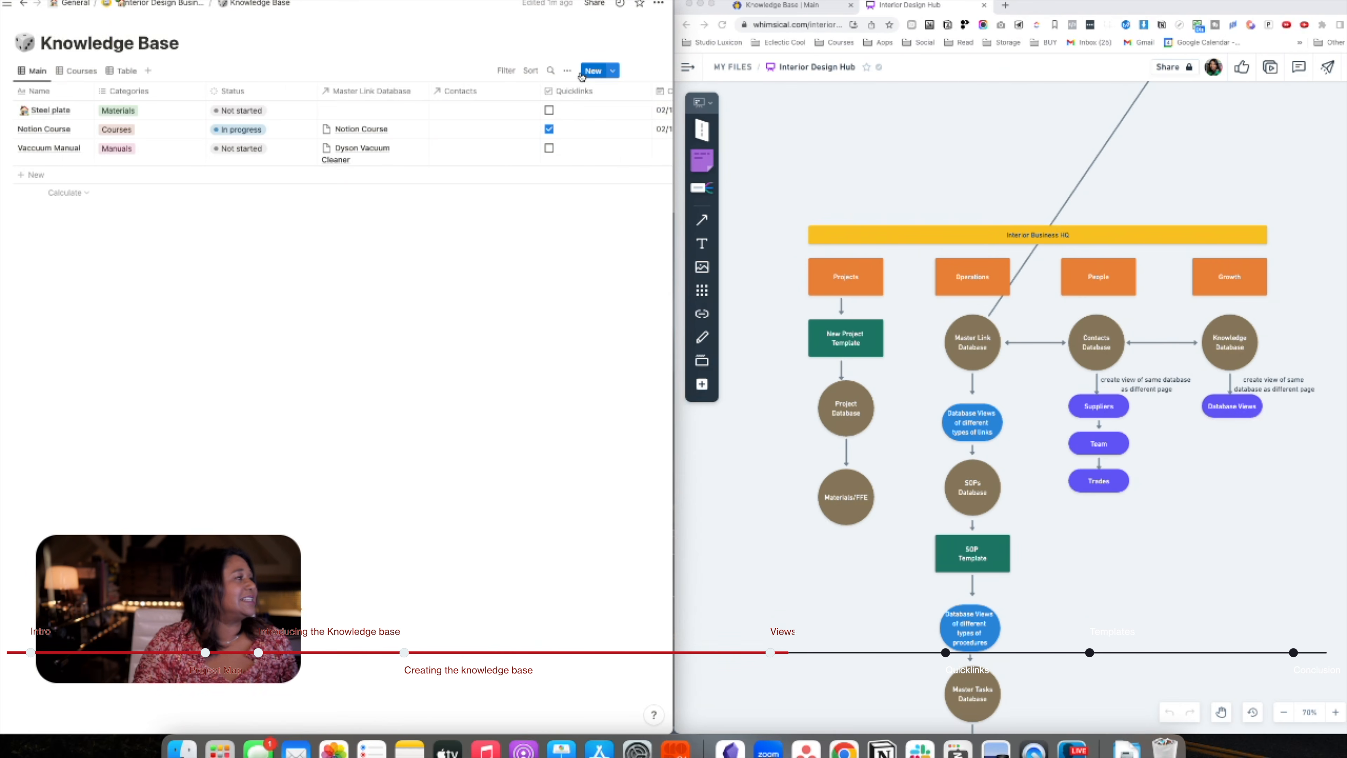
{"action": "scroll", "coordinate": [573, 98], "scroll_direction": "right", "scroll_amount": 2}
{"action": "scroll", "coordinate": [551, 98], "scroll_direction": "right", "scroll_amount": 8}
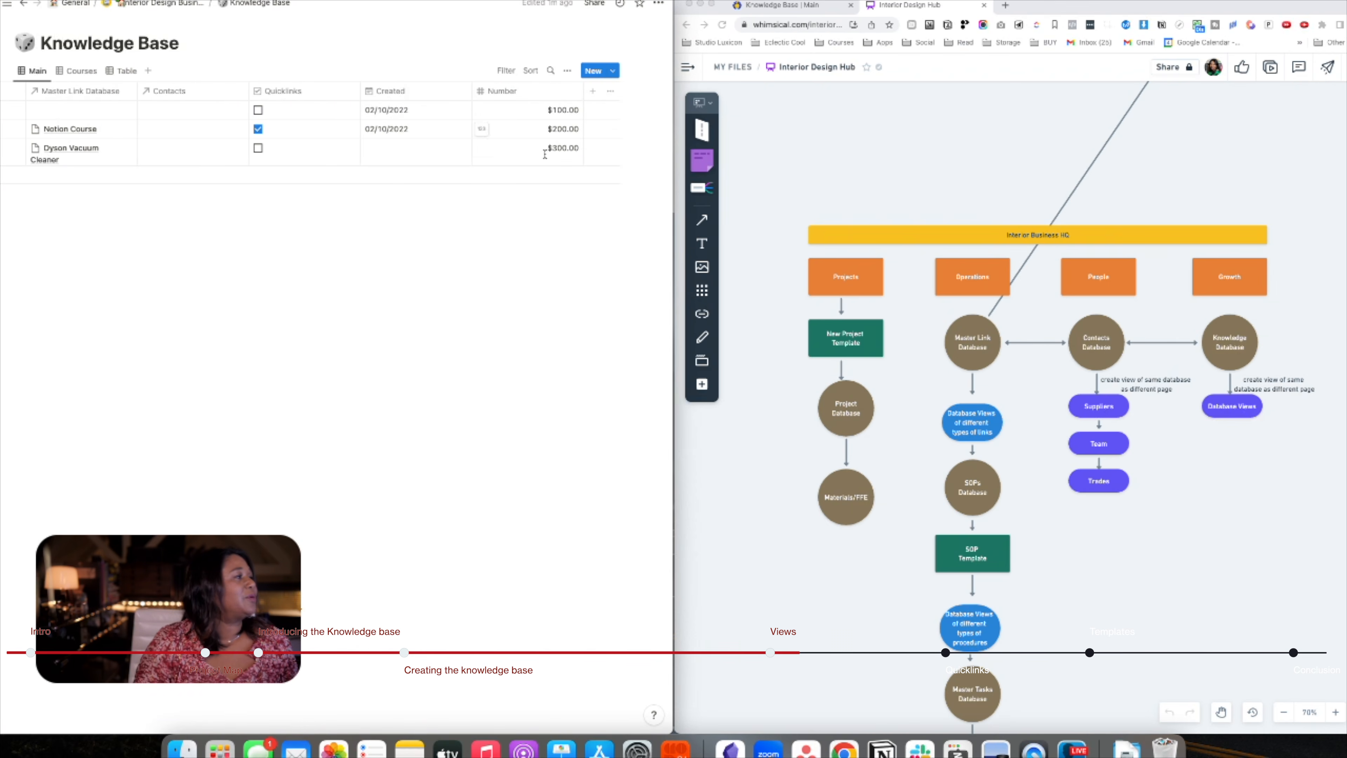
Review the type, number format and display settings of the Number property in the Knowledge Base table
{"action": "left_click", "coordinate": [532, 91]}
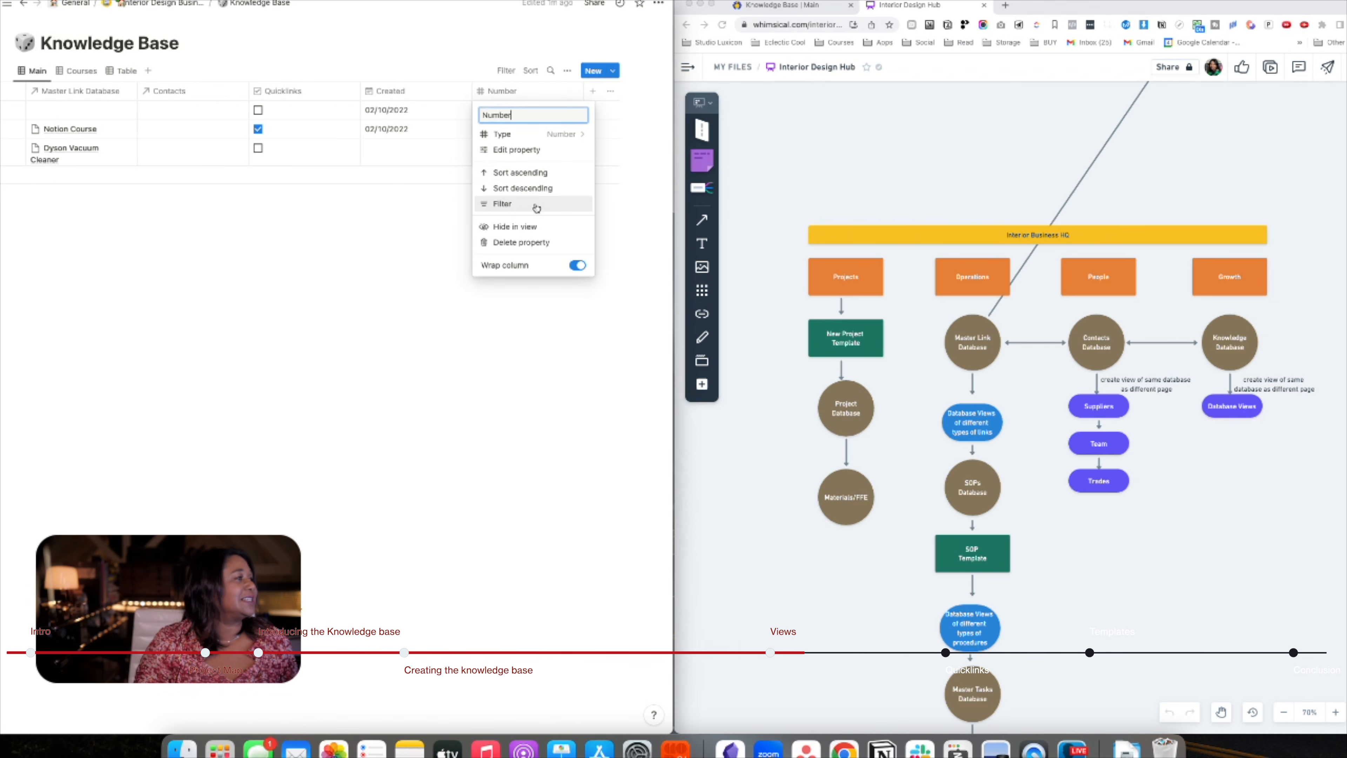
{"action": "left_click", "coordinate": [547, 154]}
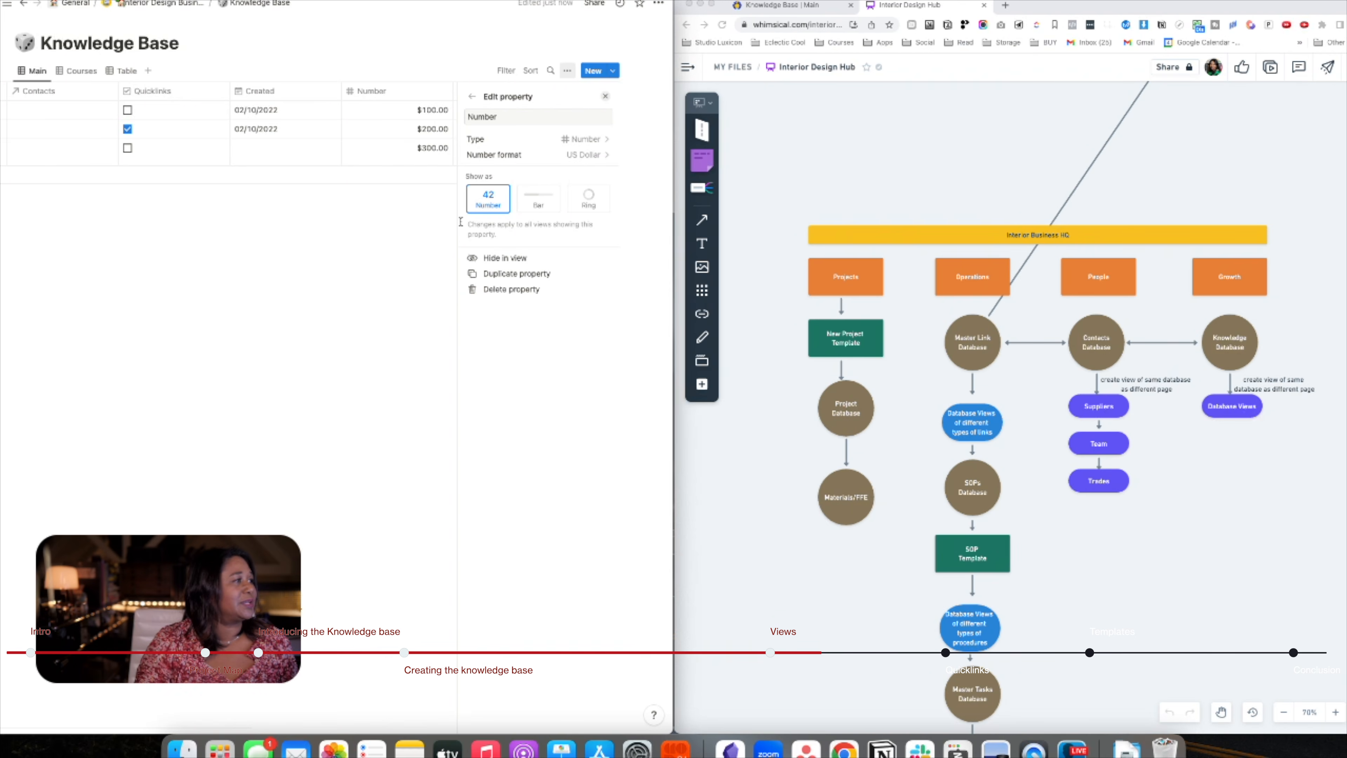
{"action": "left_click", "coordinate": [604, 94]}
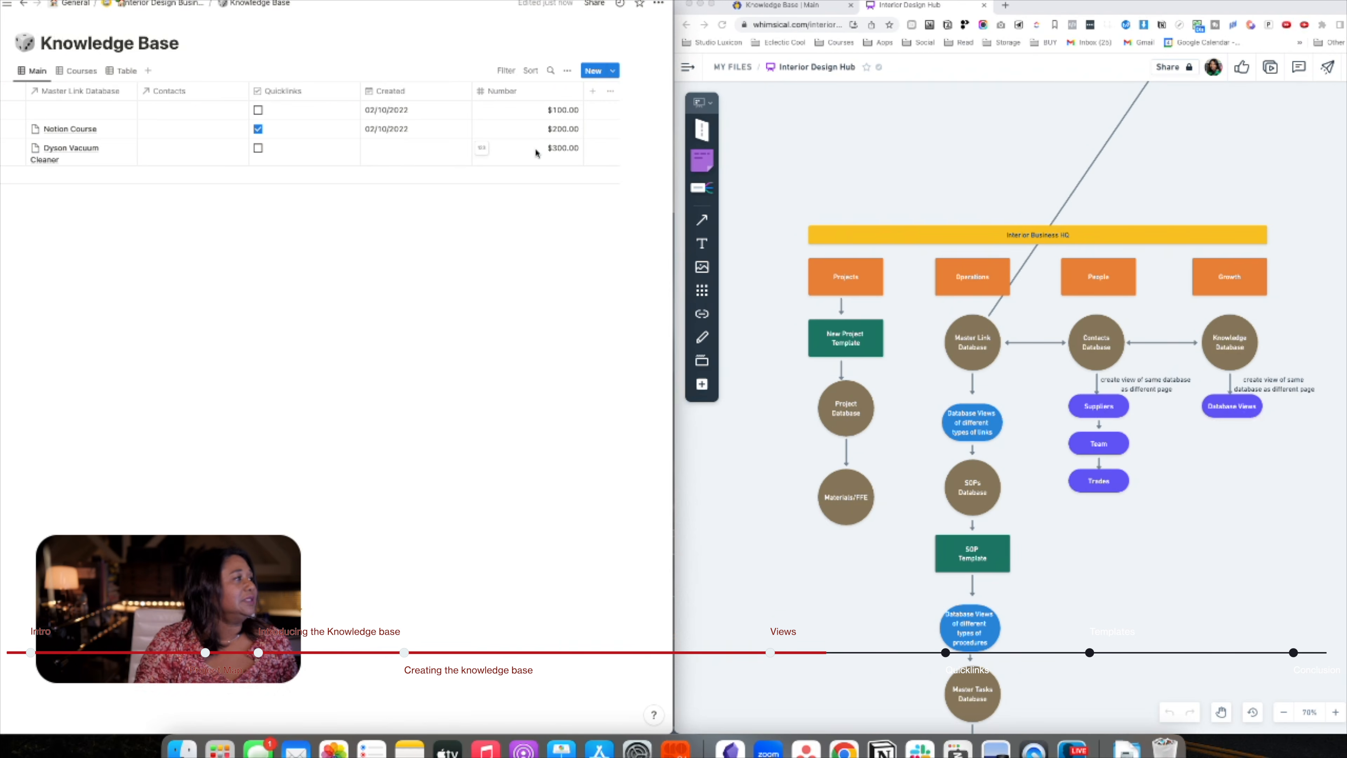
Open the Courses view of the Knowledge Base and show the filter applied to it
{"action": "scroll", "coordinate": [530, 133], "scroll_direction": "left", "scroll_amount": 10}
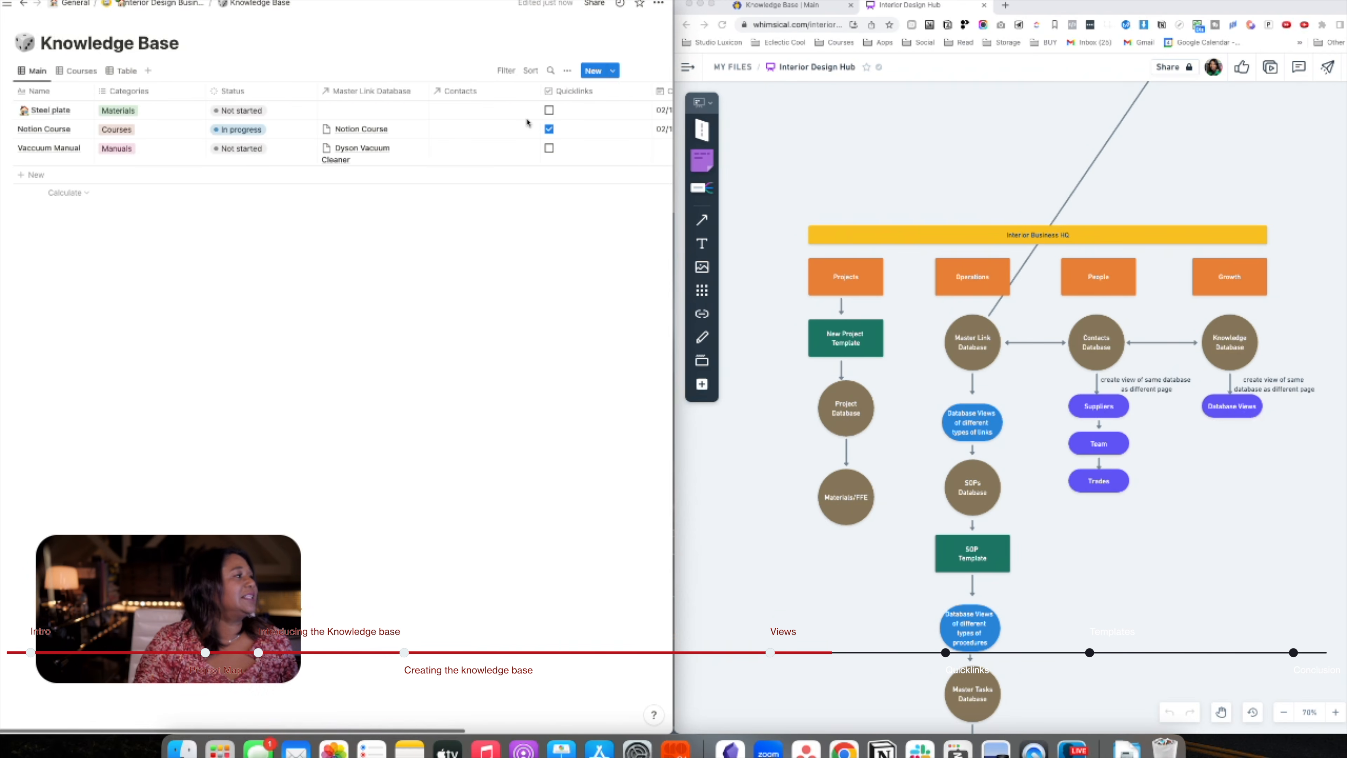
{"action": "left_click", "coordinate": [526, 116]}
{"action": "key", "text": "Escape"}
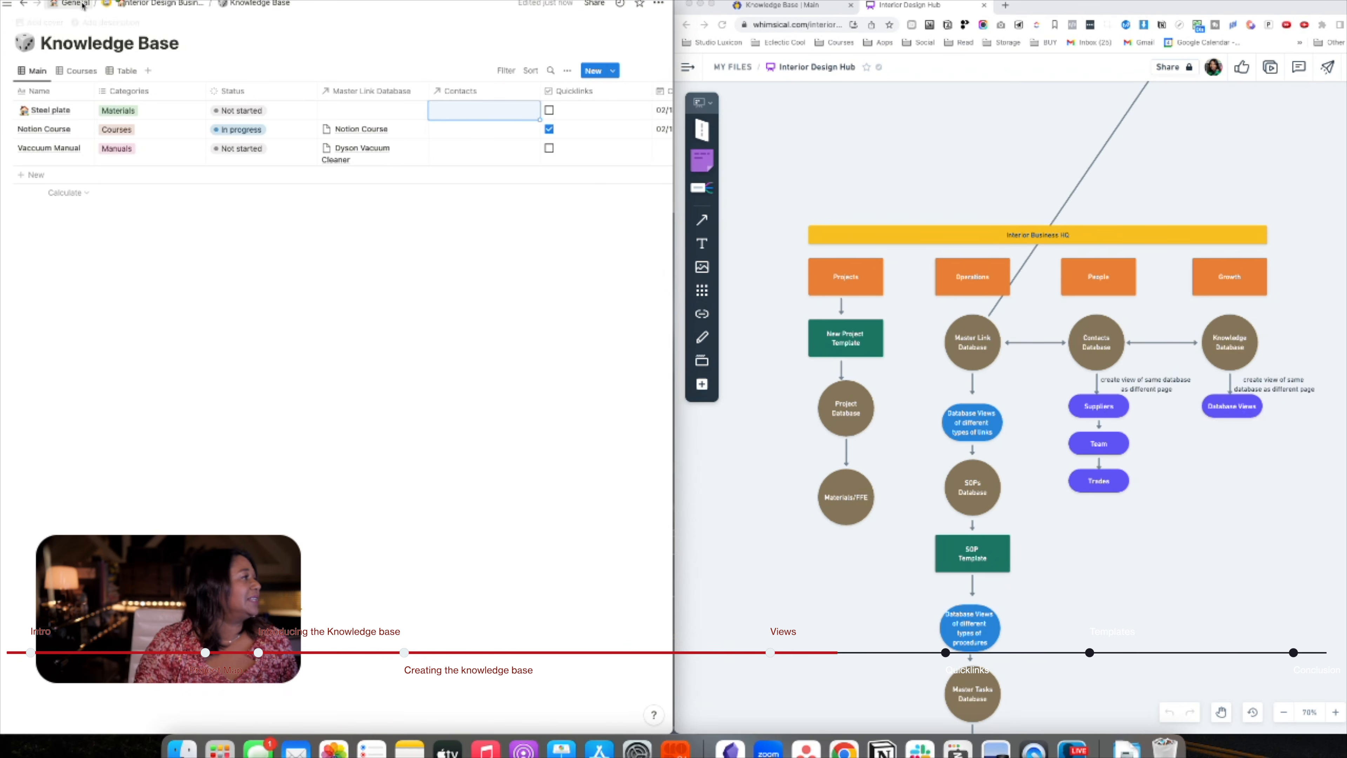
{"action": "left_click", "coordinate": [80, 70]}
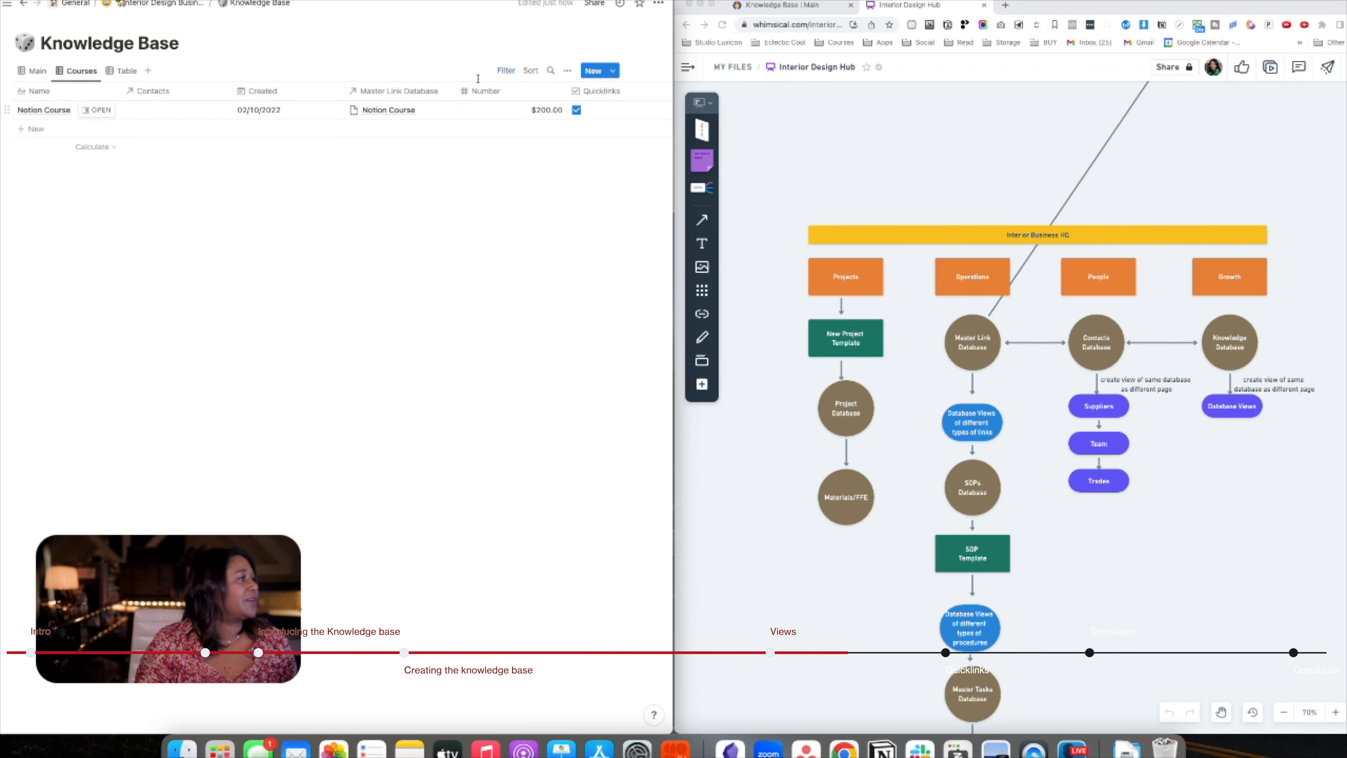
{"action": "left_click", "coordinate": [504, 75]}
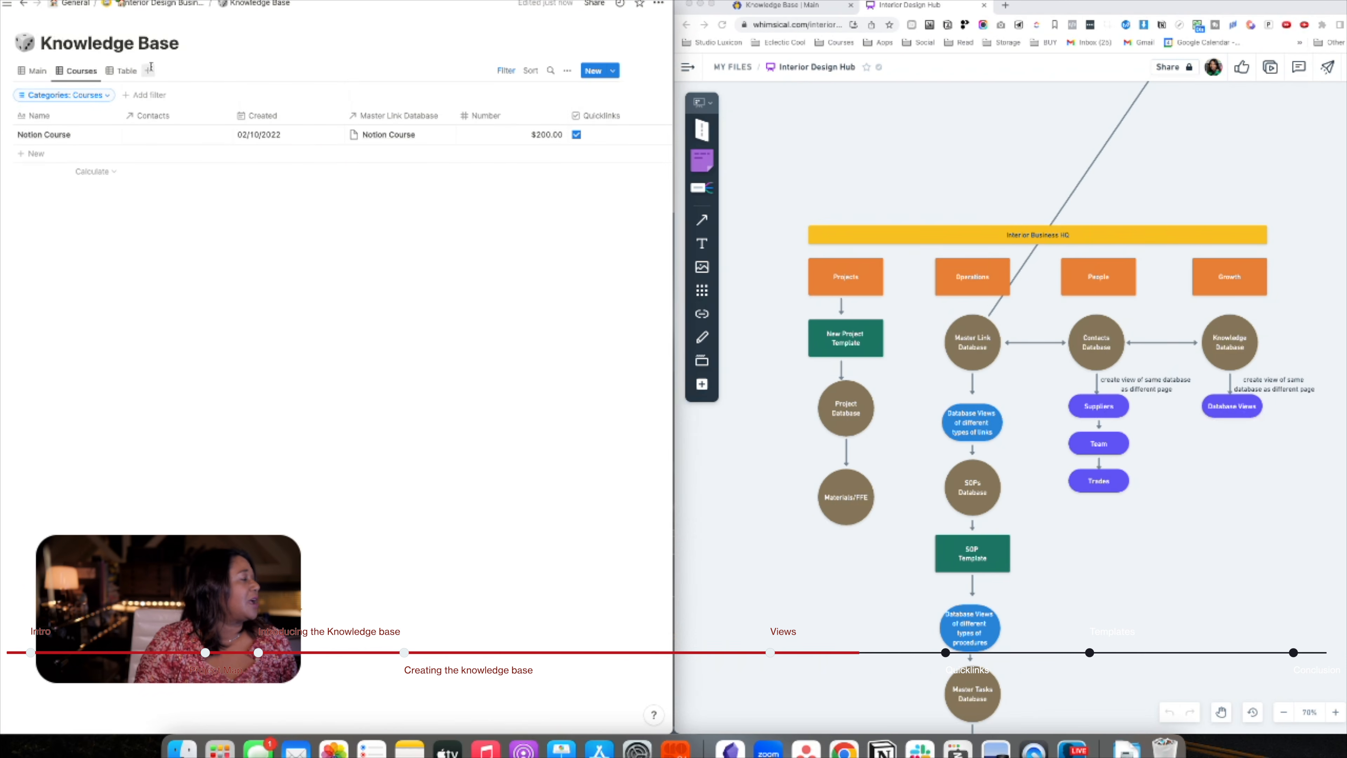
Filter the Knowledge Base's Table view so that Categories contains Materials
{"action": "left_click", "coordinate": [127, 77]}
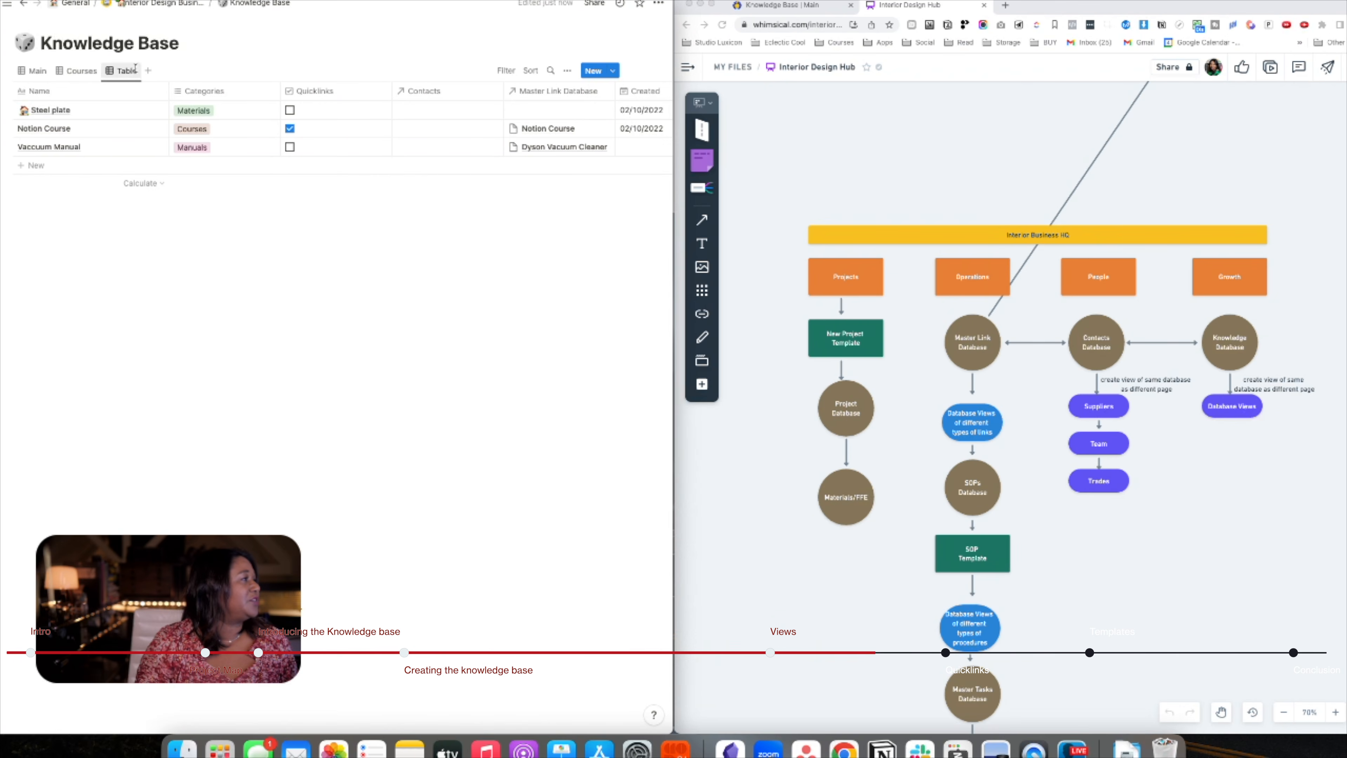
{"action": "left_click", "coordinate": [506, 71]}
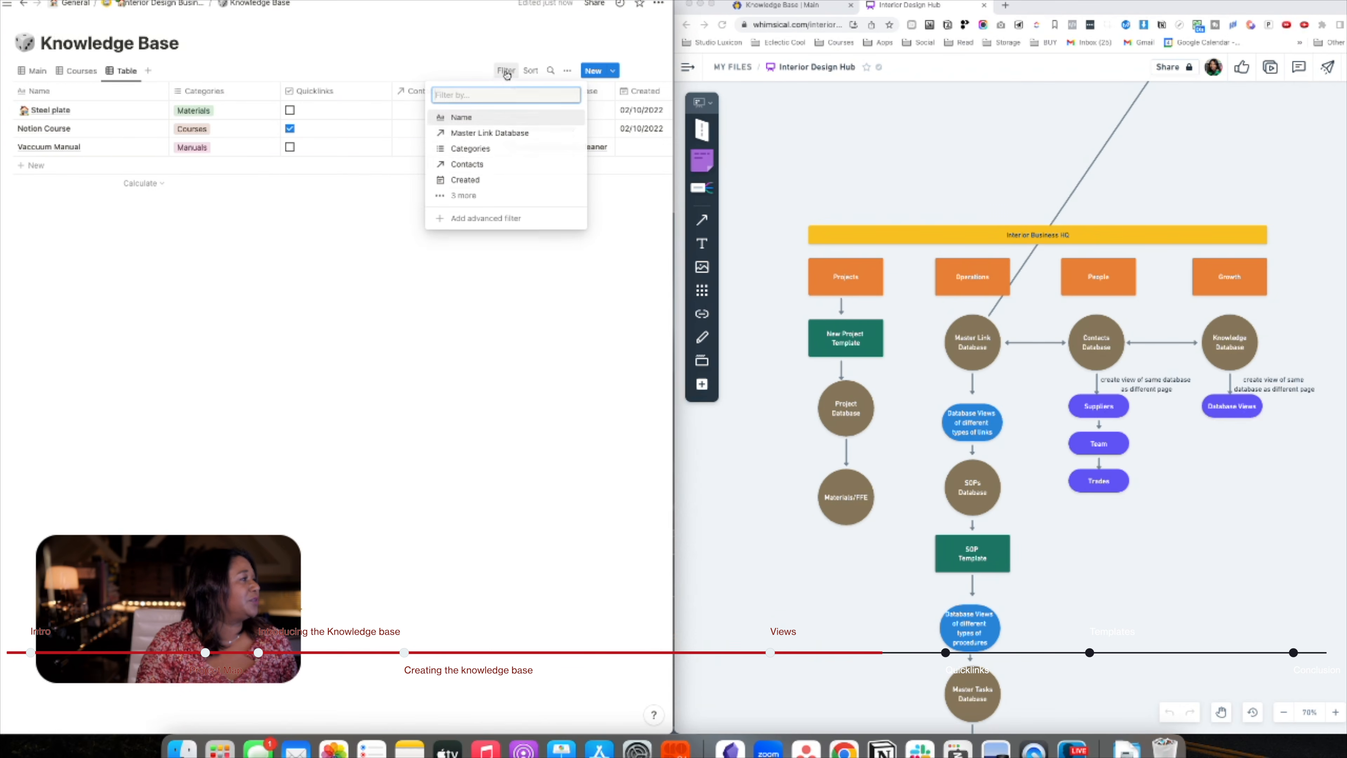
{"action": "left_click", "coordinate": [470, 148]}
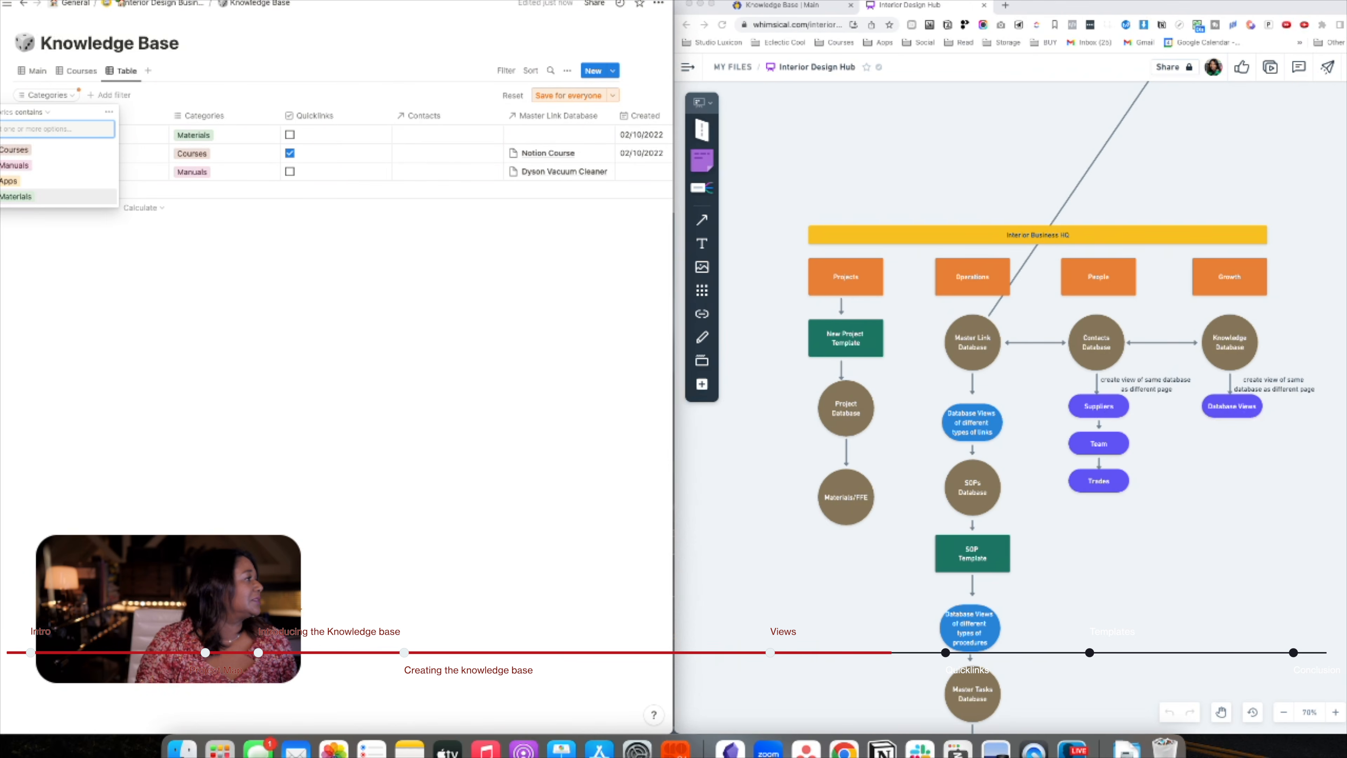
{"action": "left_click", "coordinate": [15, 197]}
{"action": "left_click", "coordinate": [290, 264]}
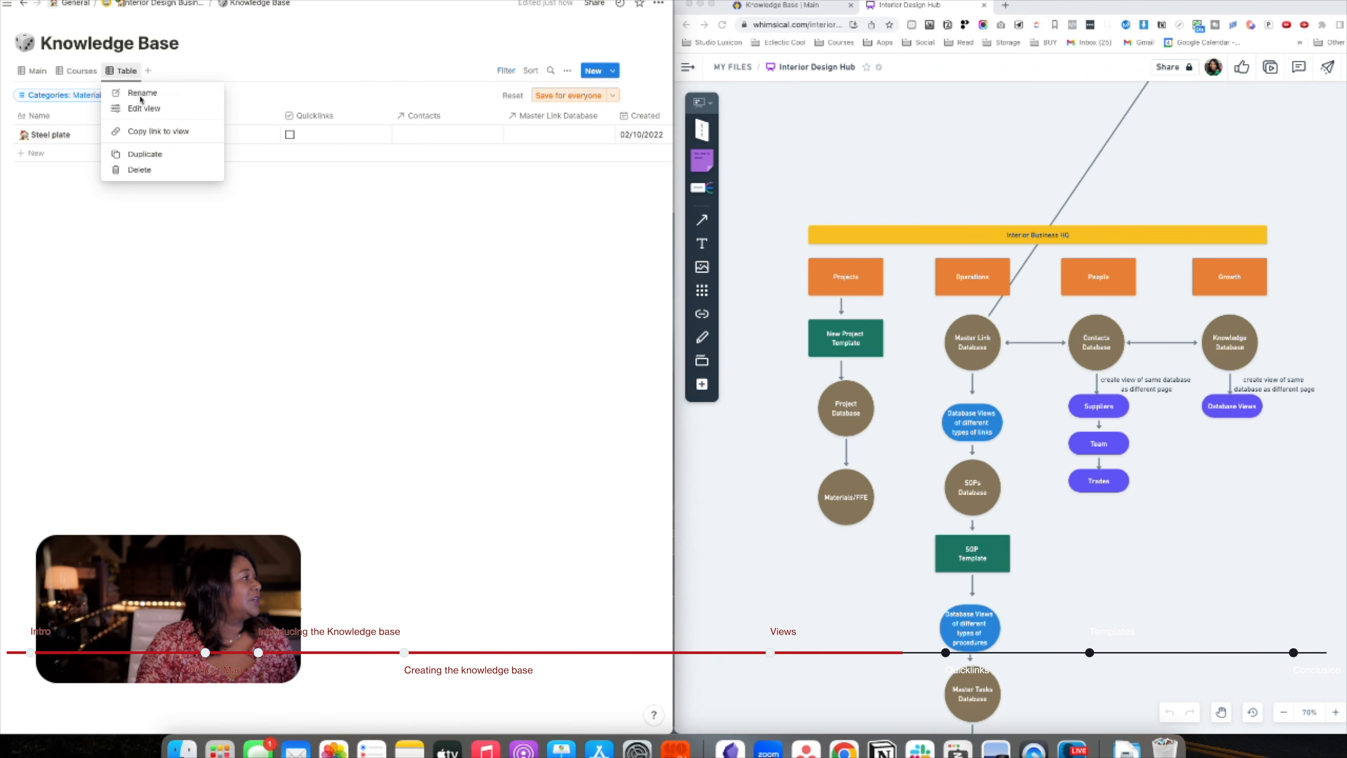
Rename the filtered Table view as Materials
{"action": "left_click", "coordinate": [143, 107]}
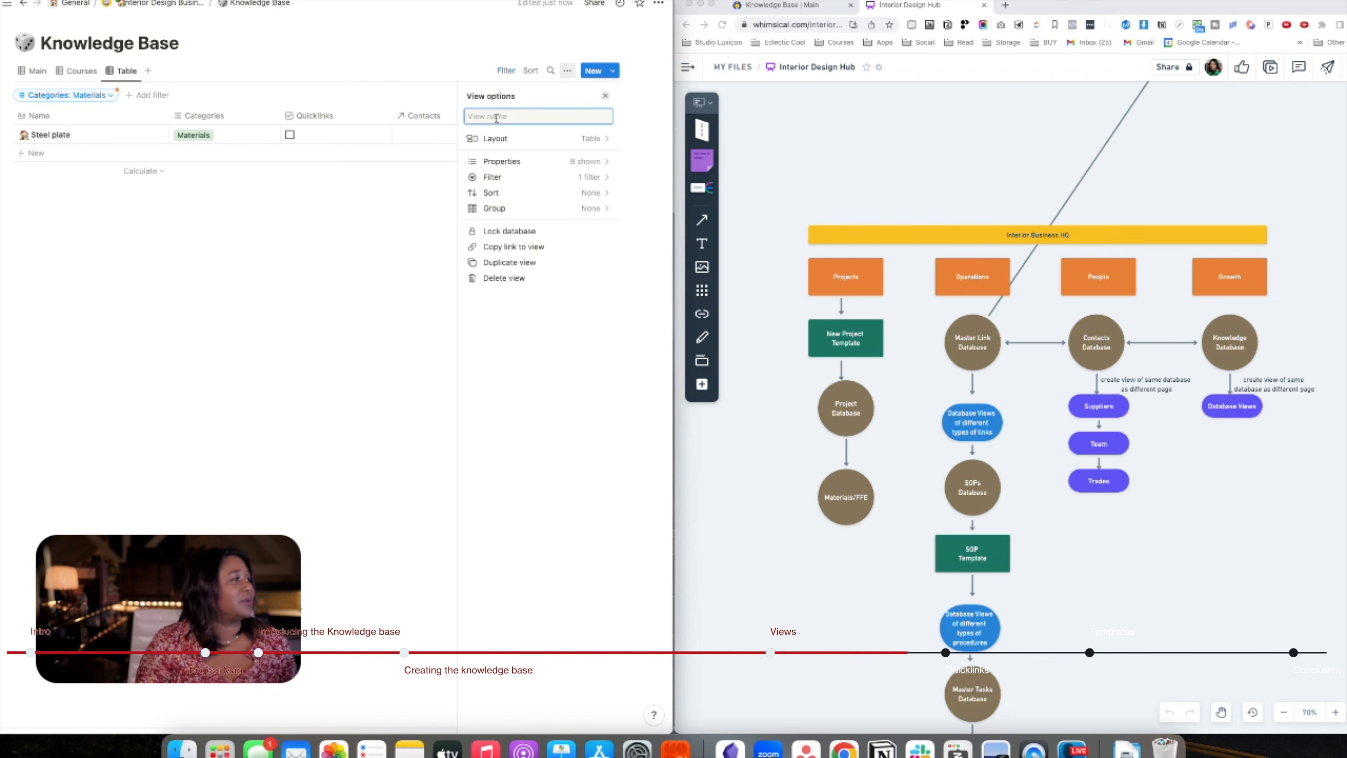
{"action": "type", "text": "Materia"}
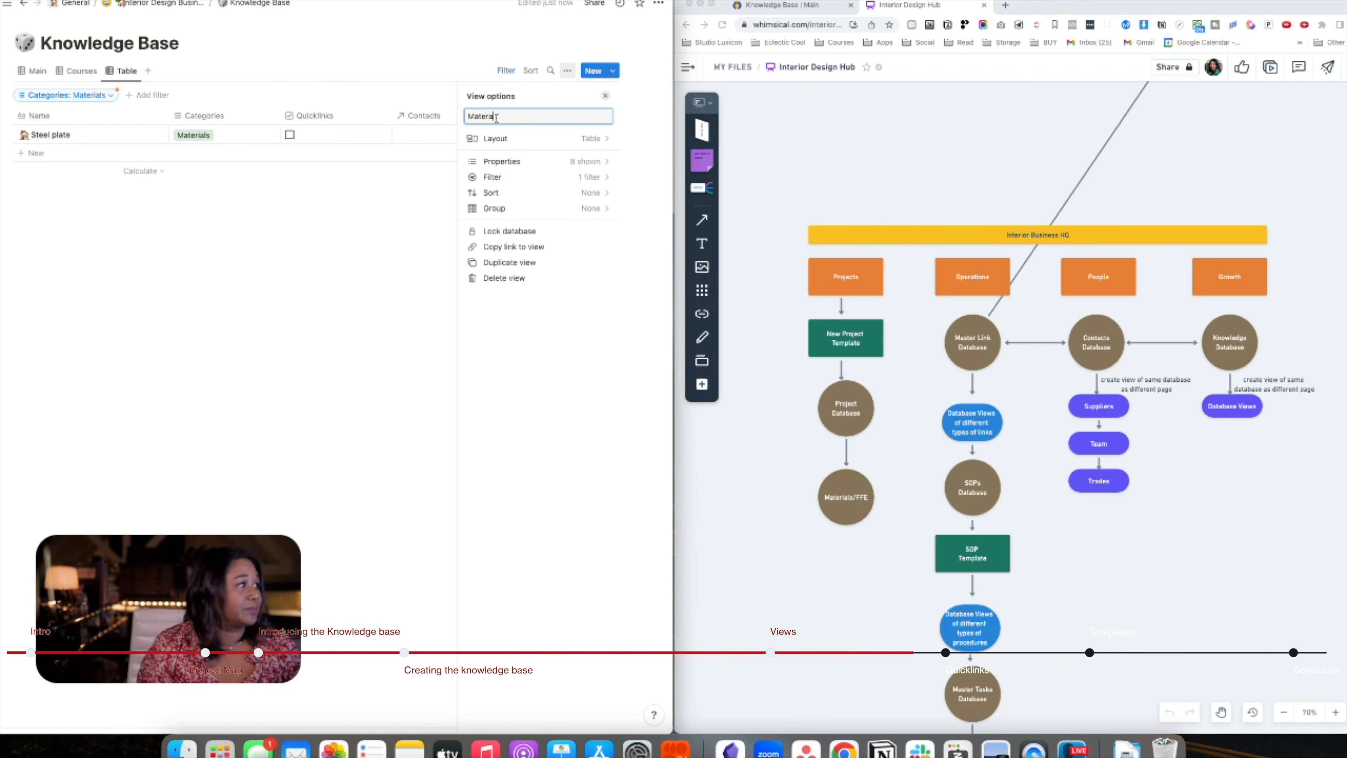
{"action": "key", "text": "BackSpace"}
{"action": "key", "text": "BackSpace"}
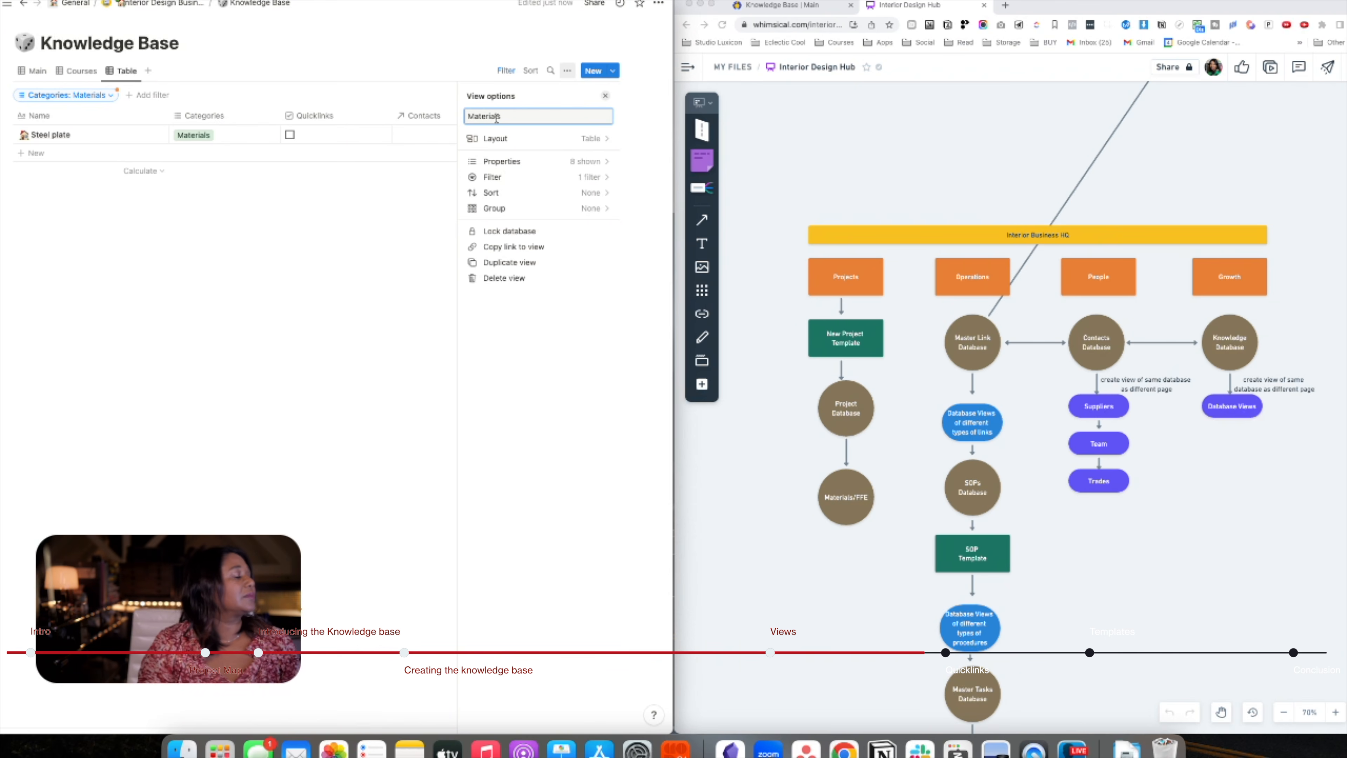
{"action": "key", "text": "Return"}
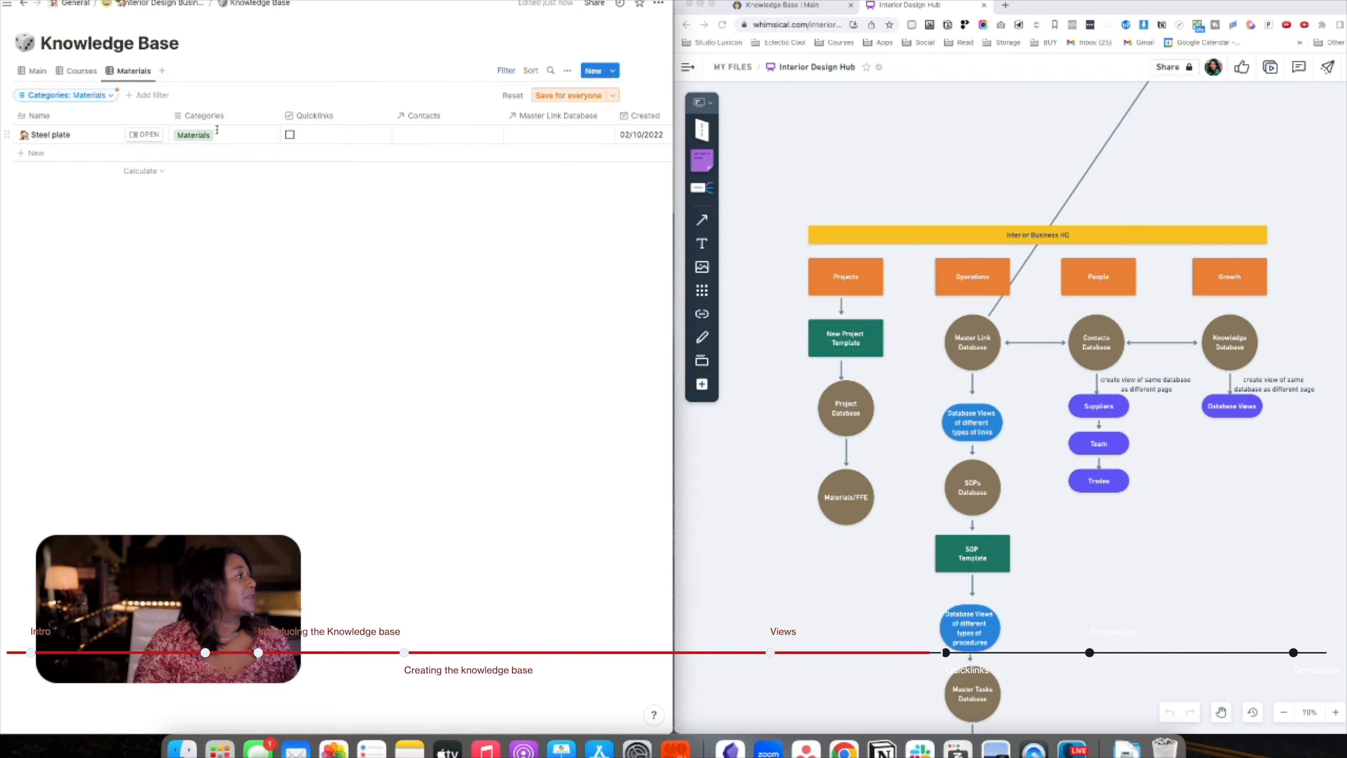
Add a new table view named Quicklink to the Knowledge Base, with all columns wrapped
{"action": "left_click", "coordinate": [161, 72]}
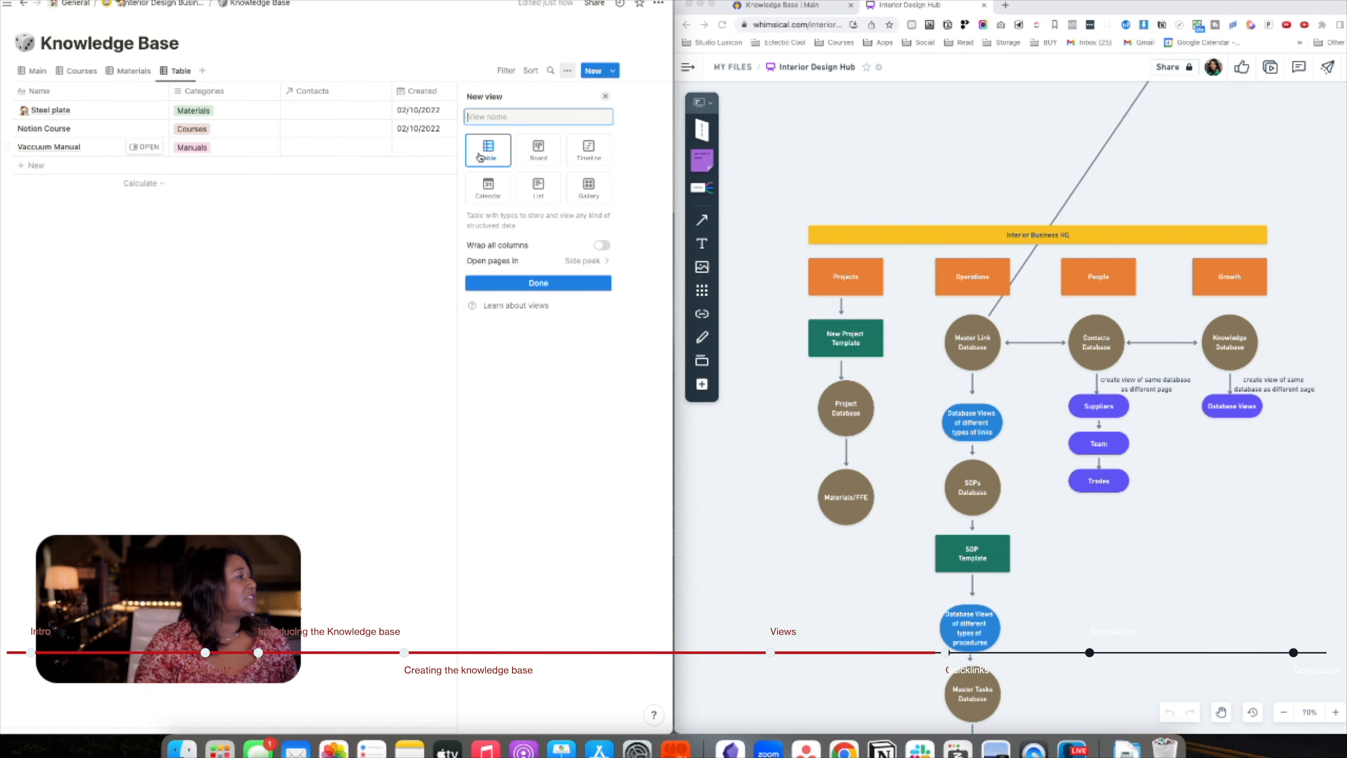
{"action": "type", "text": "Q"}
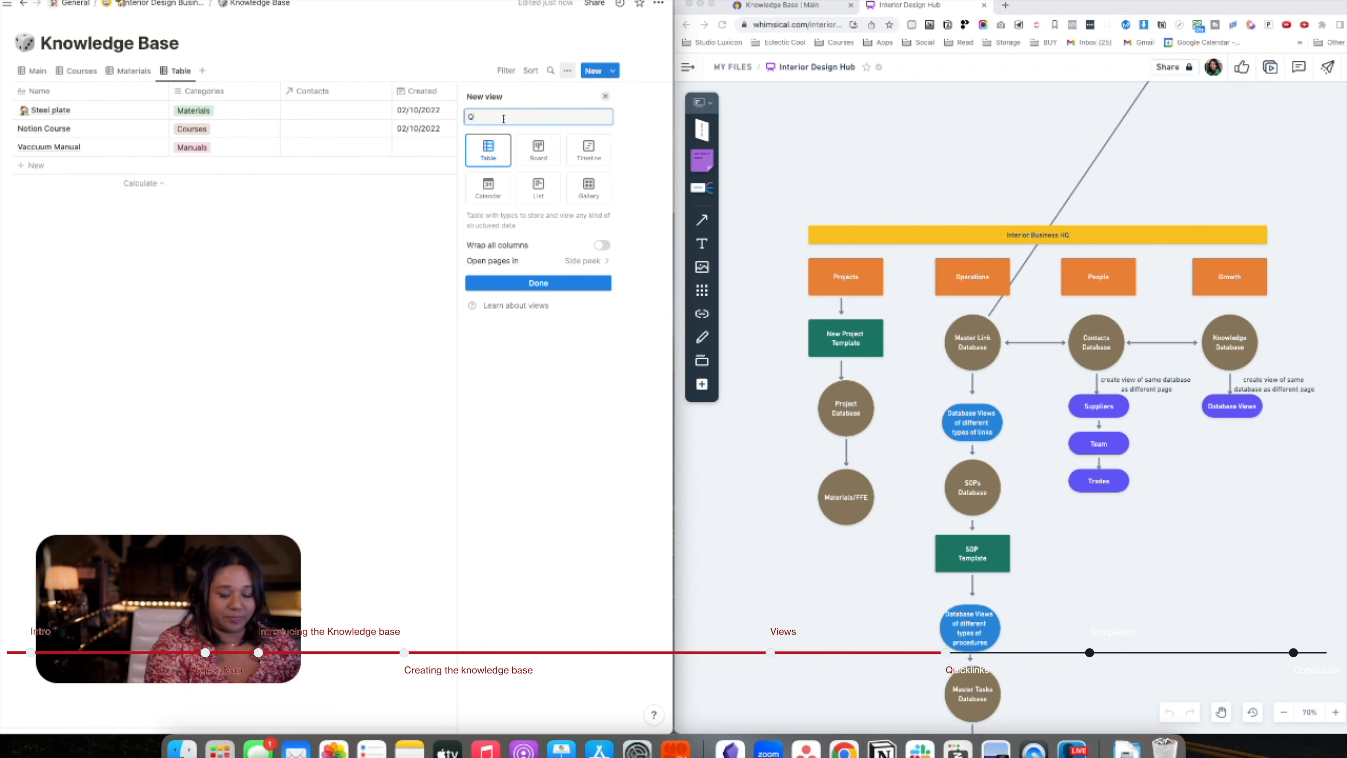
{"action": "type", "text": "uicklink"}
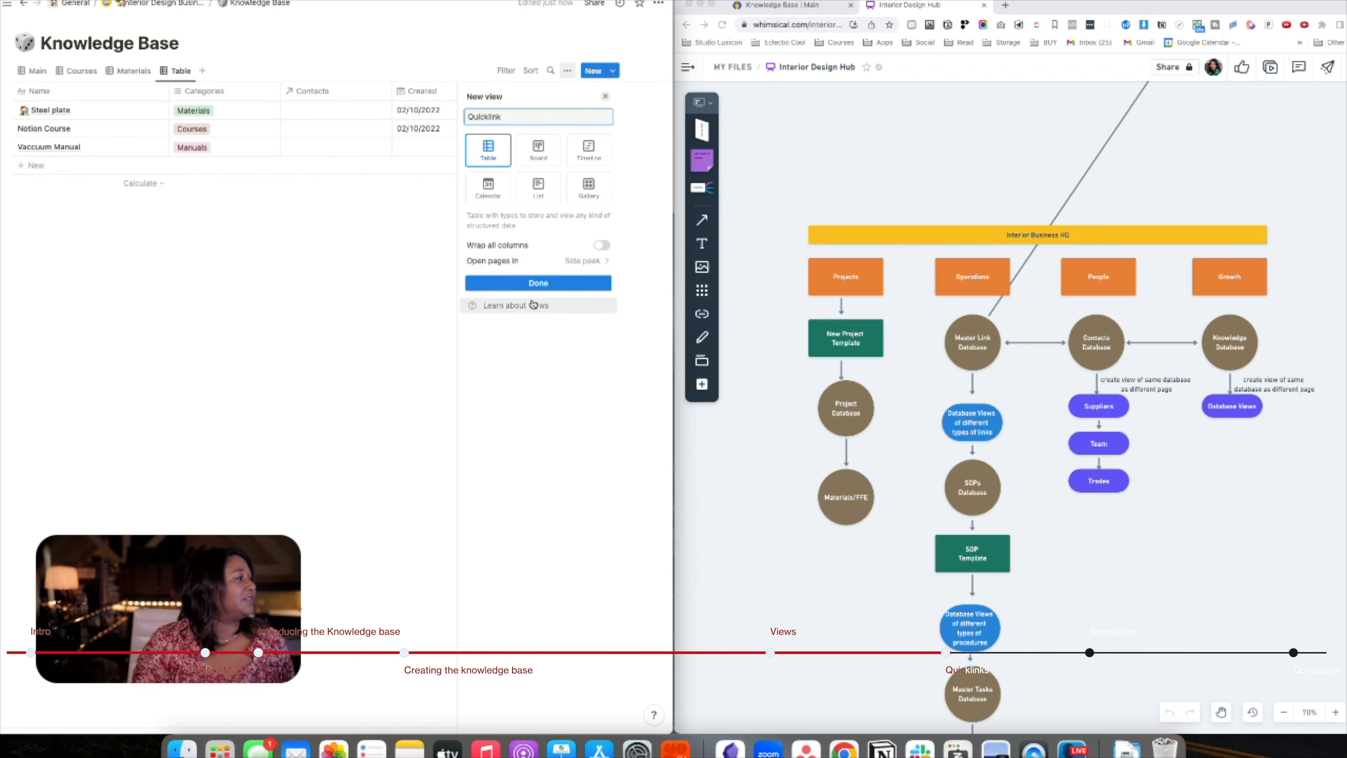
{"action": "left_click", "coordinate": [601, 244]}
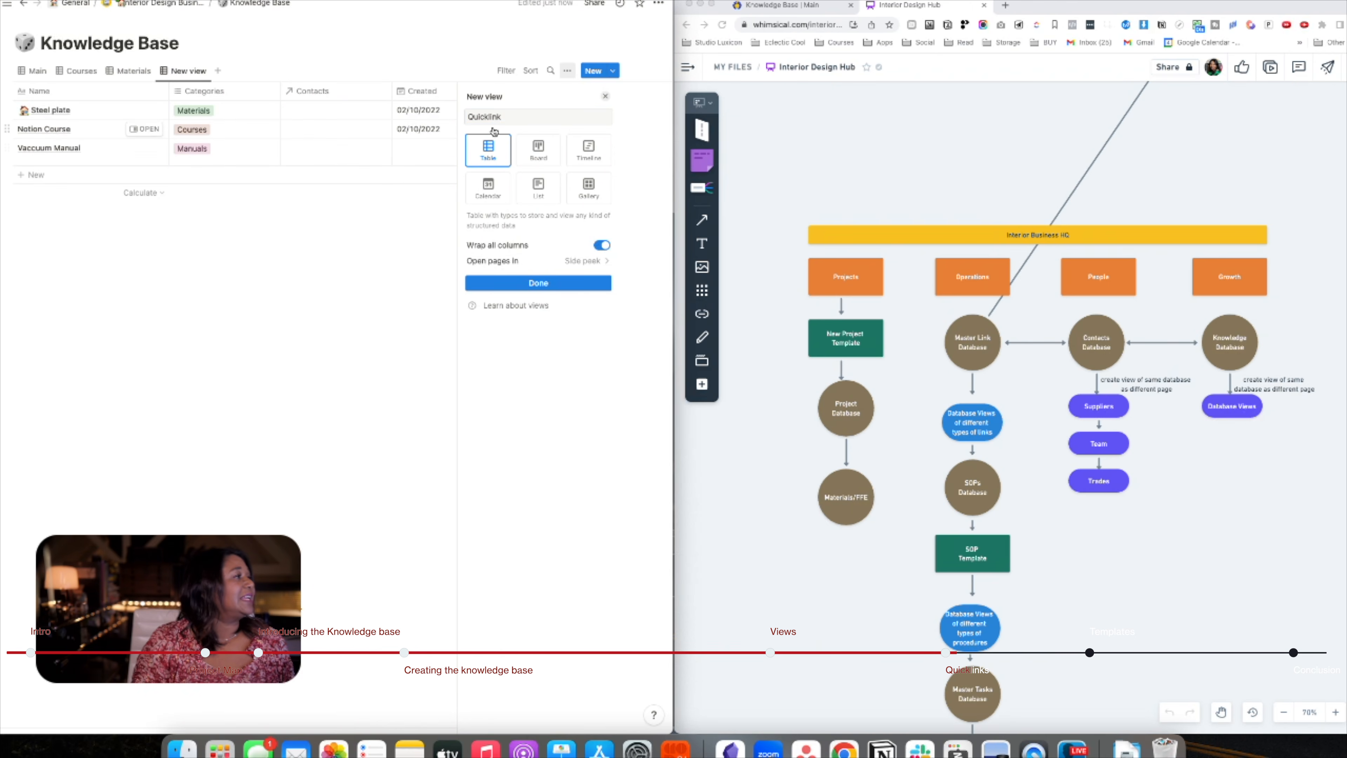
{"action": "left_click", "coordinate": [416, 255]}
Filter the Quicklink view to entries whose Quicklinks property is Checked and save the filter for everyone
{"action": "left_click", "coordinate": [506, 70]}
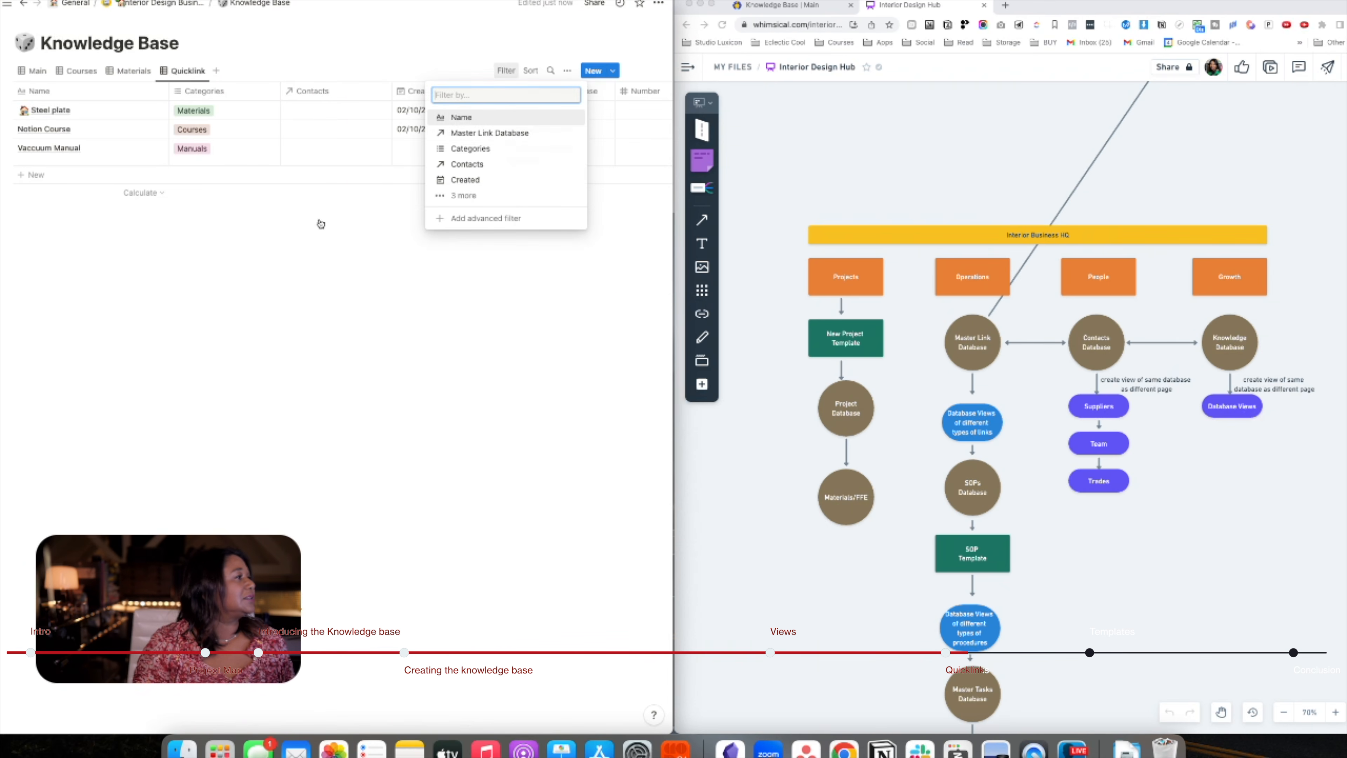
{"action": "left_click", "coordinate": [462, 196]}
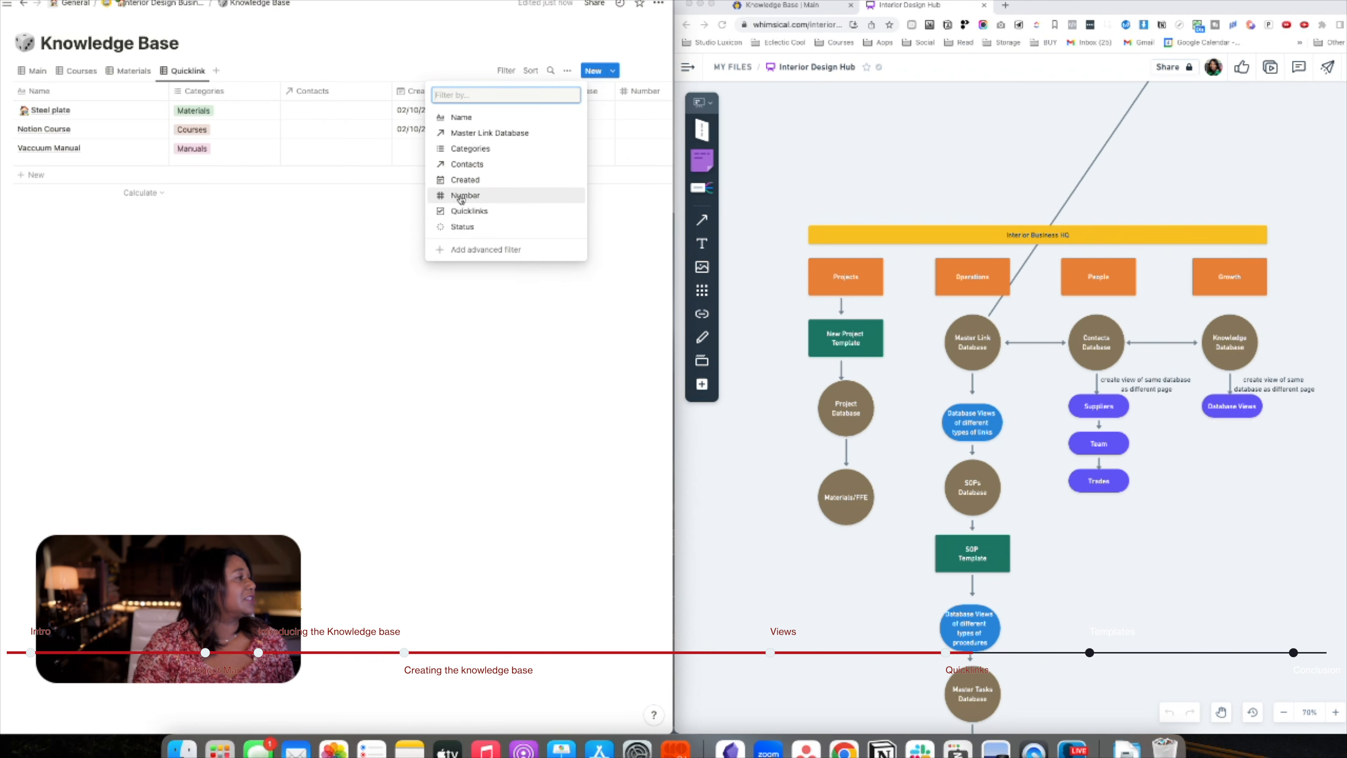
{"action": "left_click", "coordinate": [469, 211]}
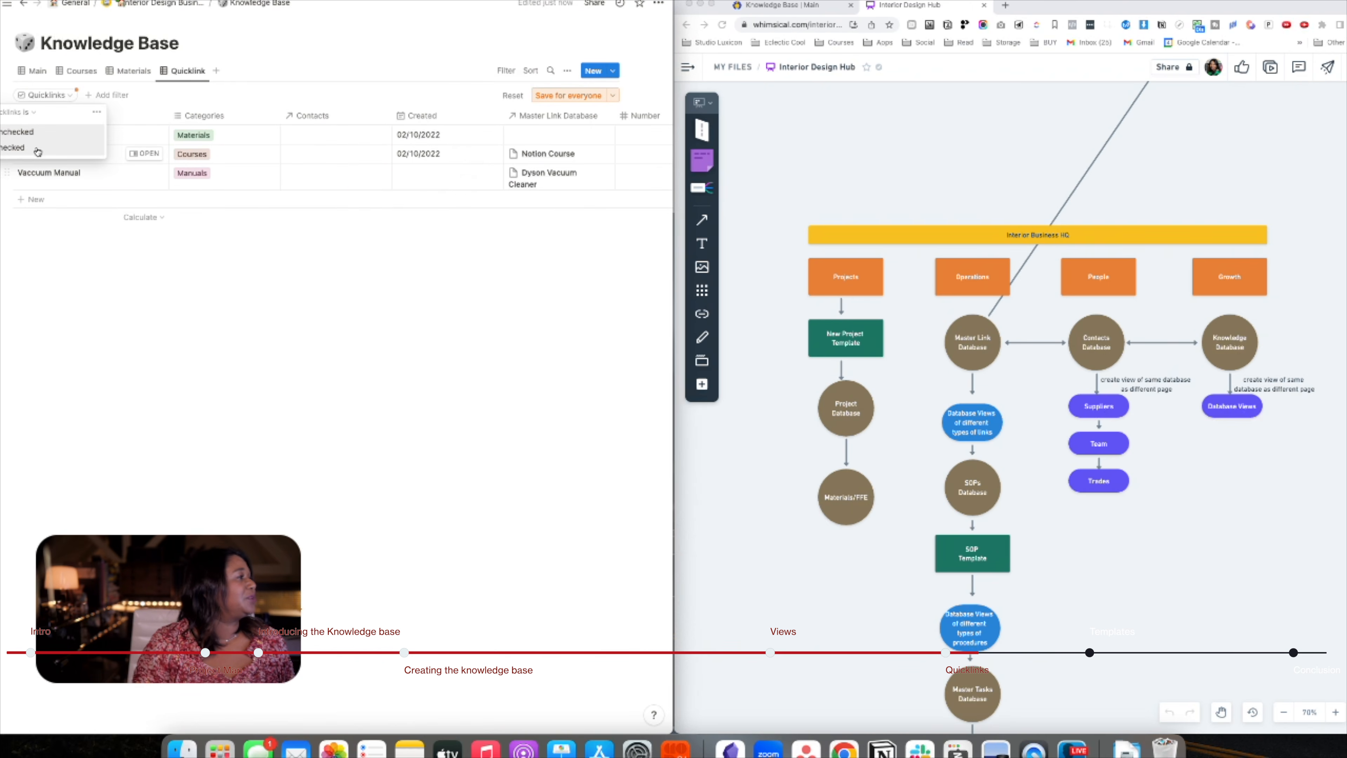
{"action": "left_click", "coordinate": [16, 148]}
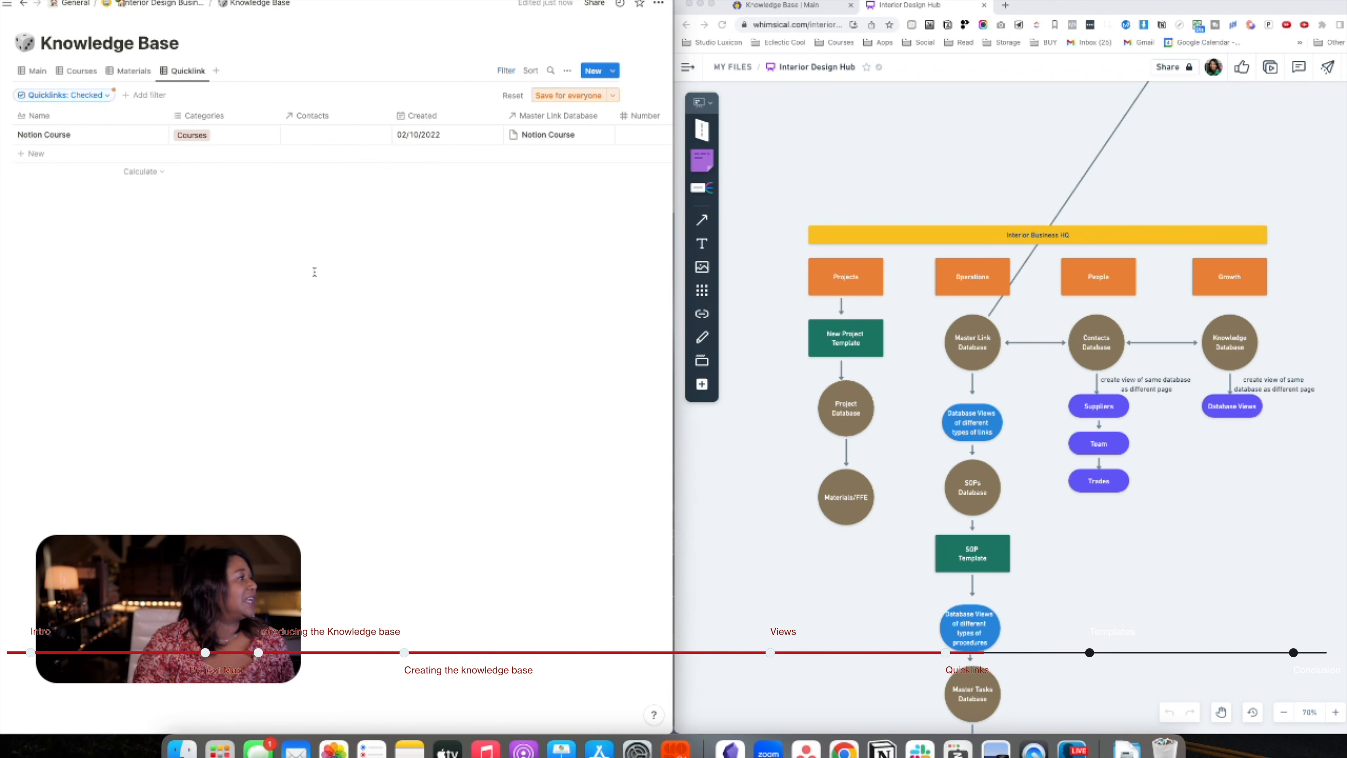
{"action": "left_click", "coordinate": [581, 95]}
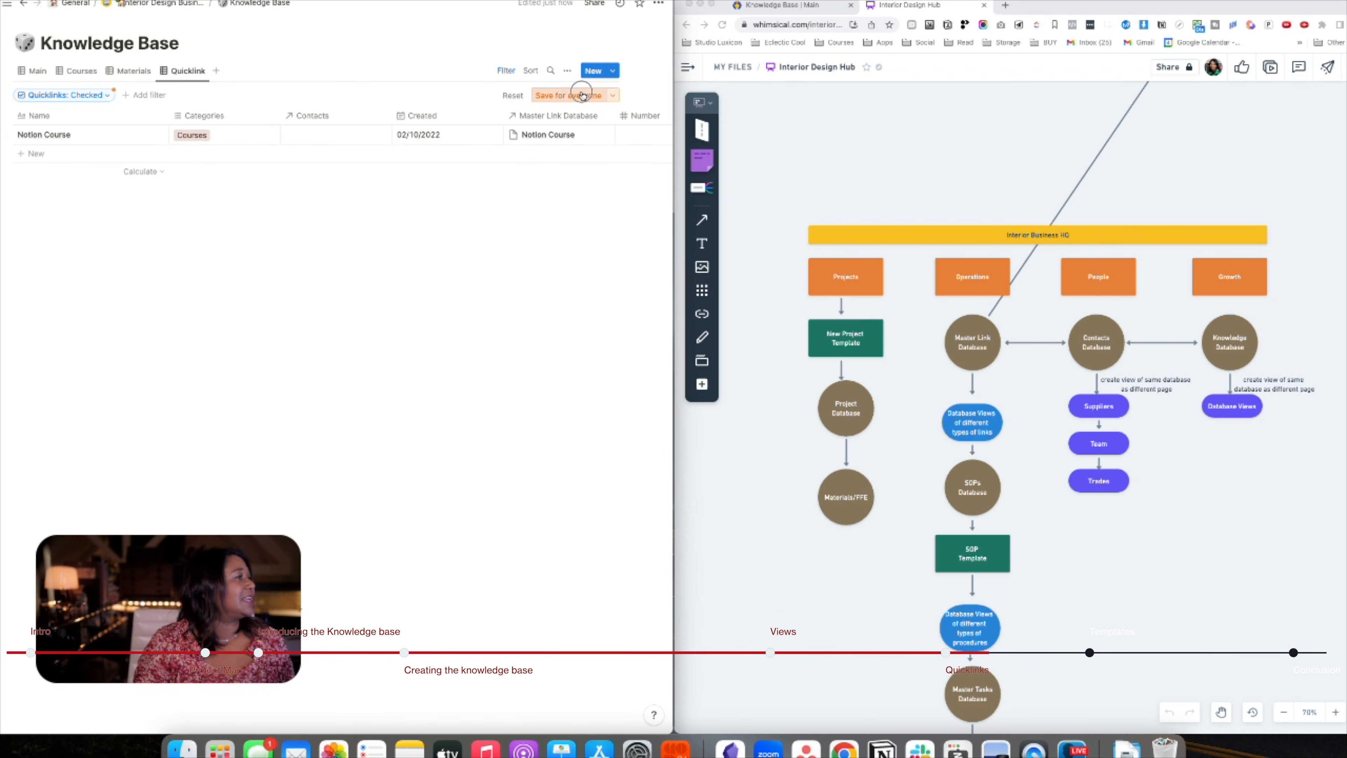
Return to the Interior Design Business Home page and turn the Quicklinks text under LINKS into a page
{"action": "mouse_move", "coordinate": [22, 82]}
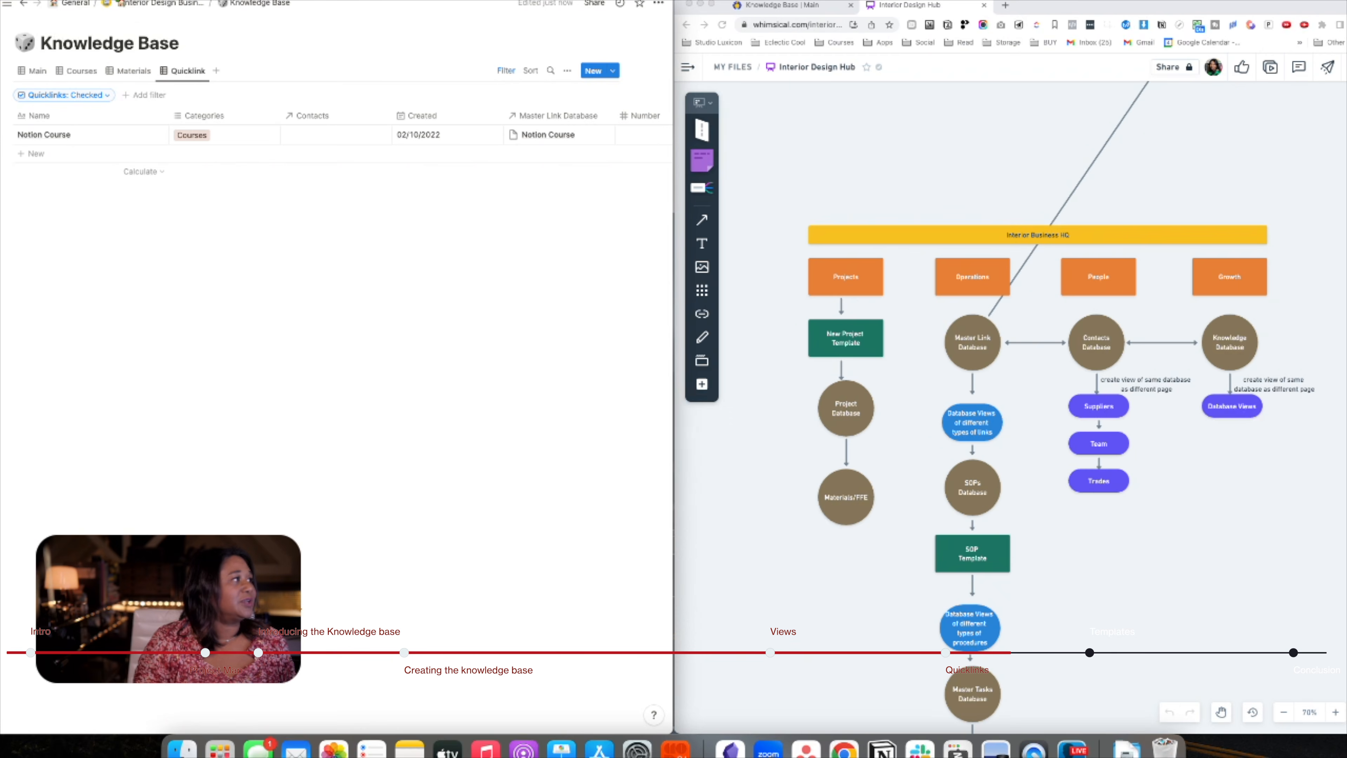
{"action": "left_click", "coordinate": [170, 3]}
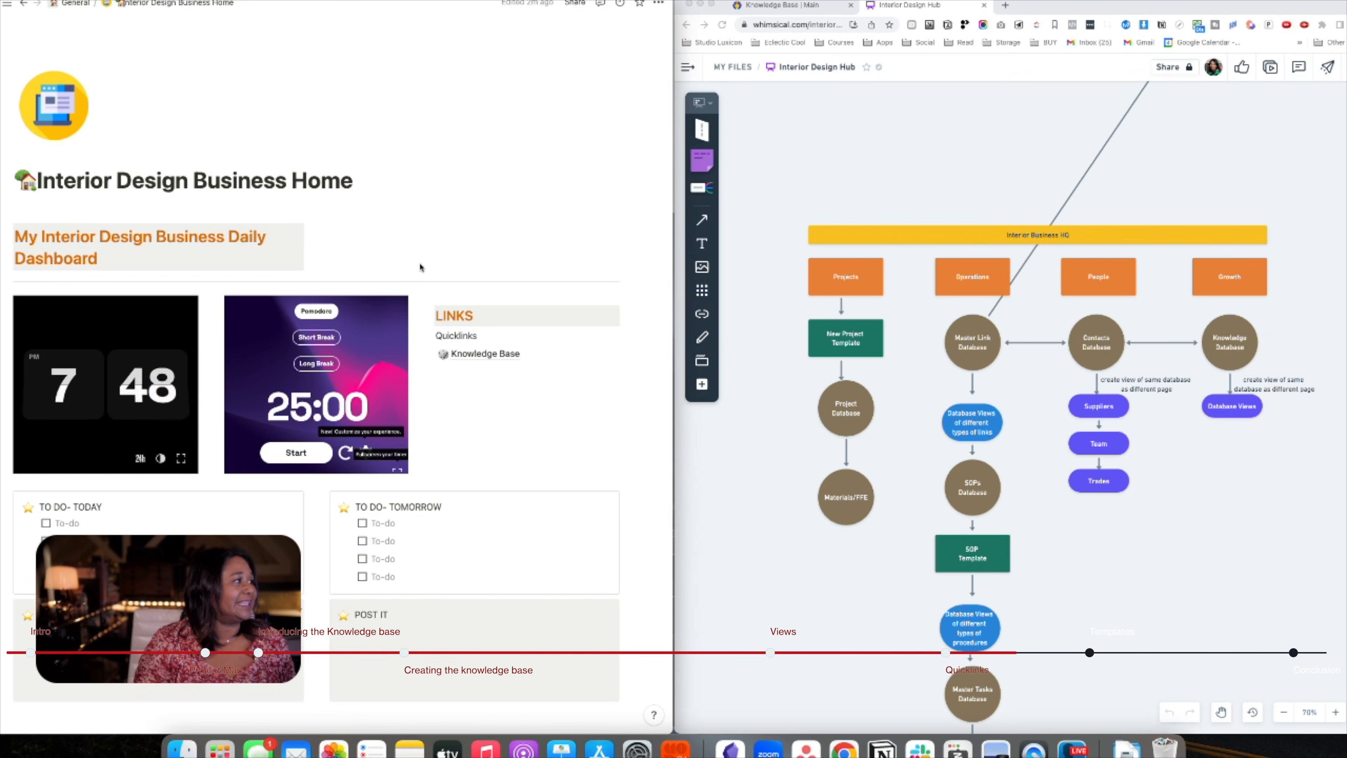
{"action": "left_click", "coordinate": [427, 335]}
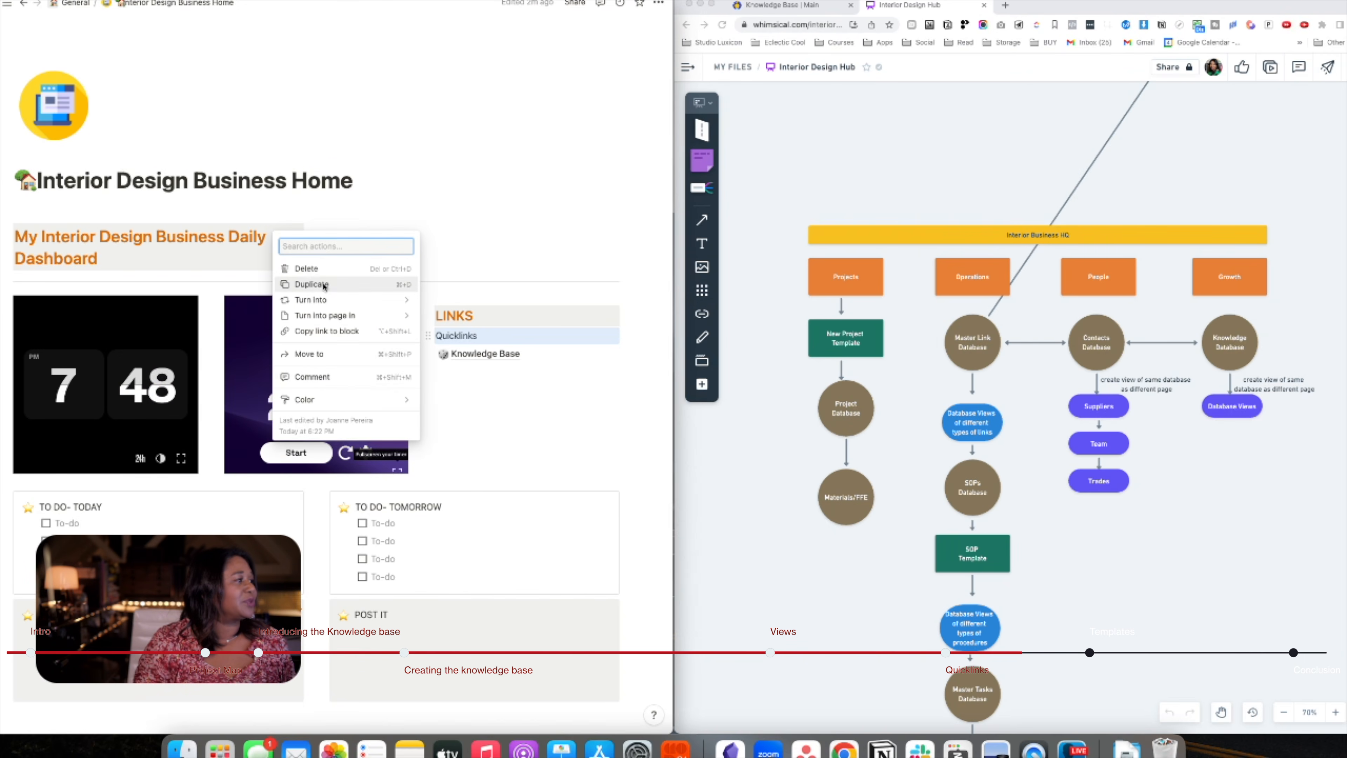
{"action": "mouse_move", "coordinate": [323, 300]}
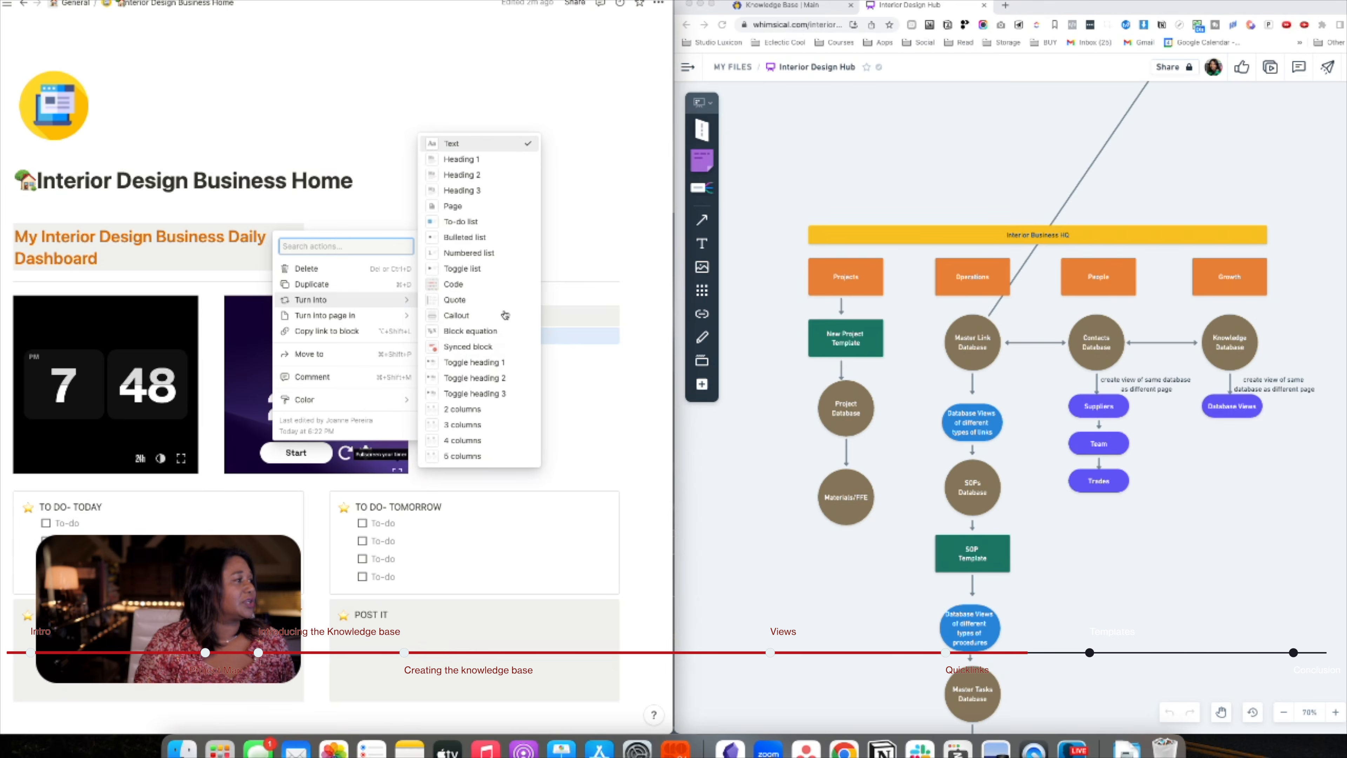
{"action": "left_click", "coordinate": [475, 205]}
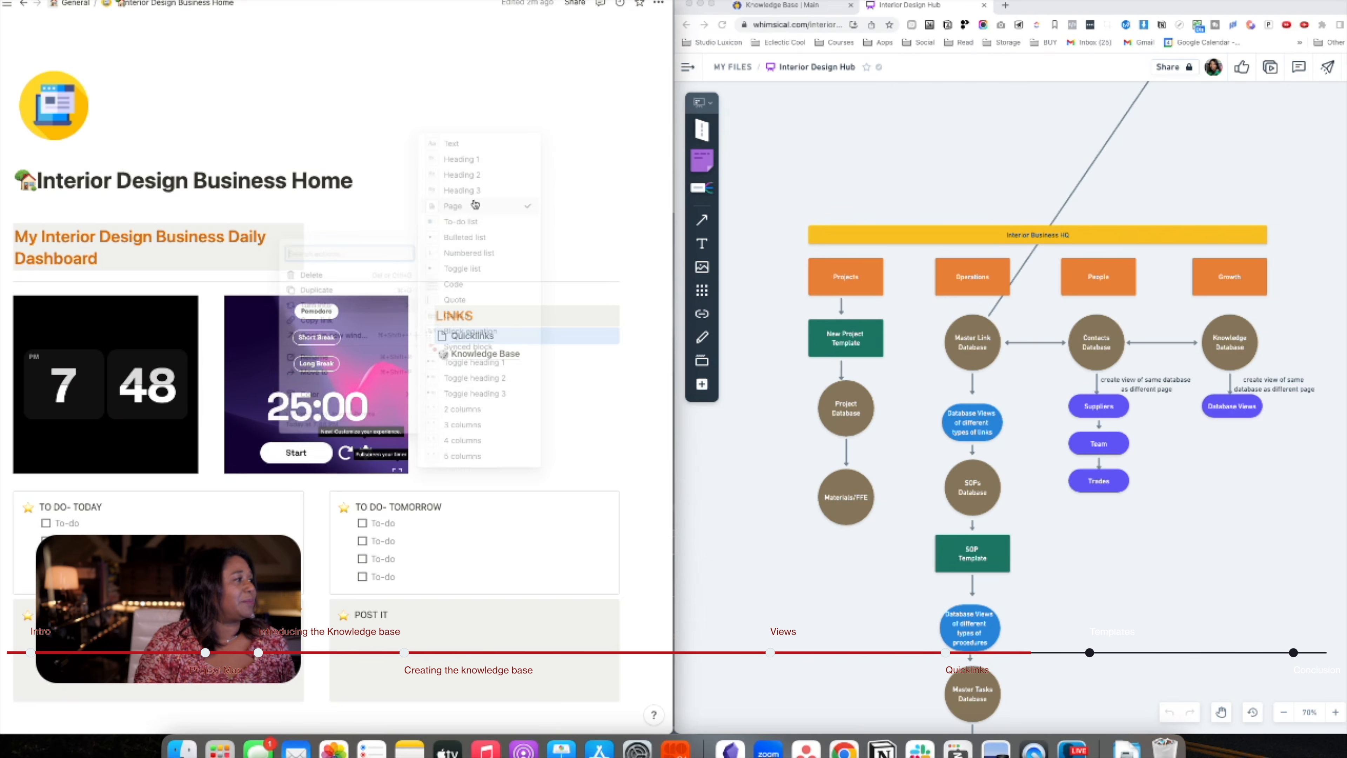
Open the Quicklinks page and change its icon to the chain link emoji found with "link"
{"action": "left_click", "coordinate": [485, 337]}
{"action": "left_click", "coordinate": [141, 66]}
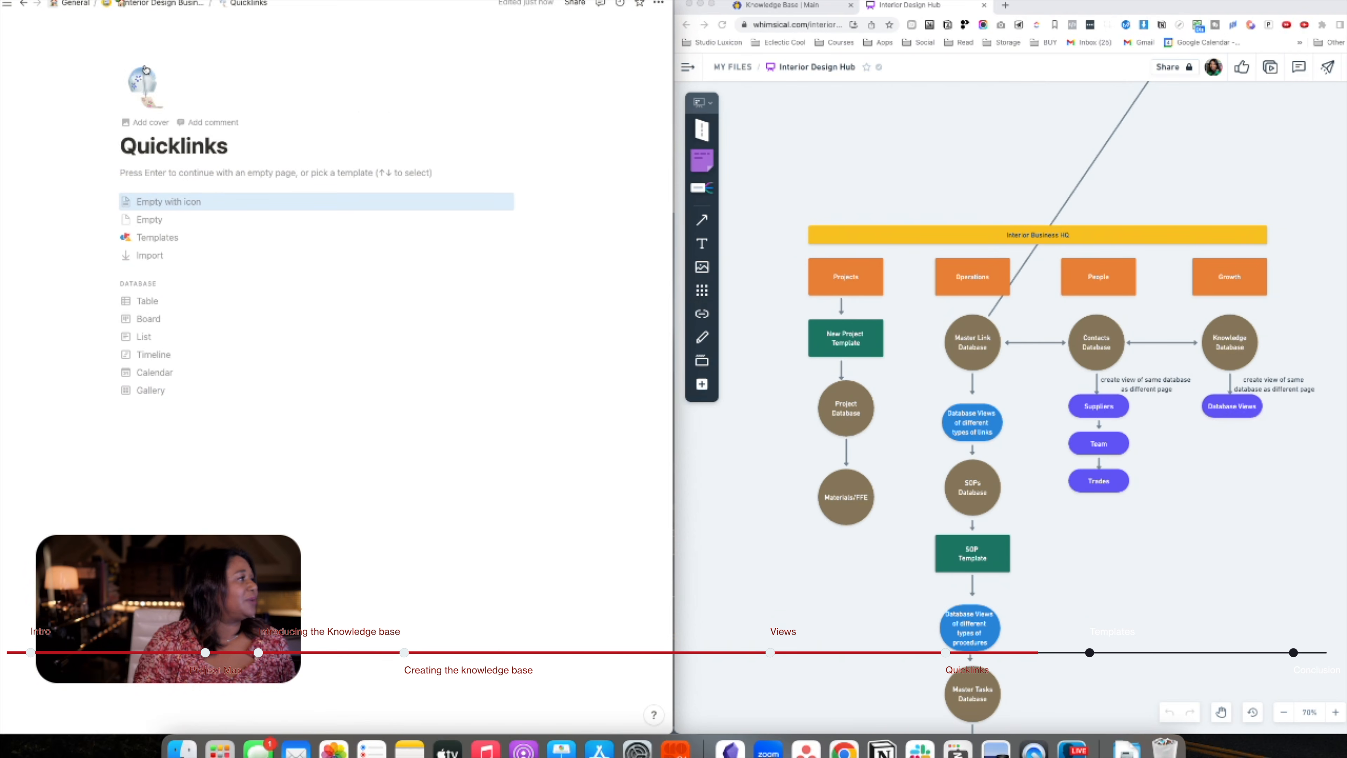
{"action": "left_click", "coordinate": [145, 95]}
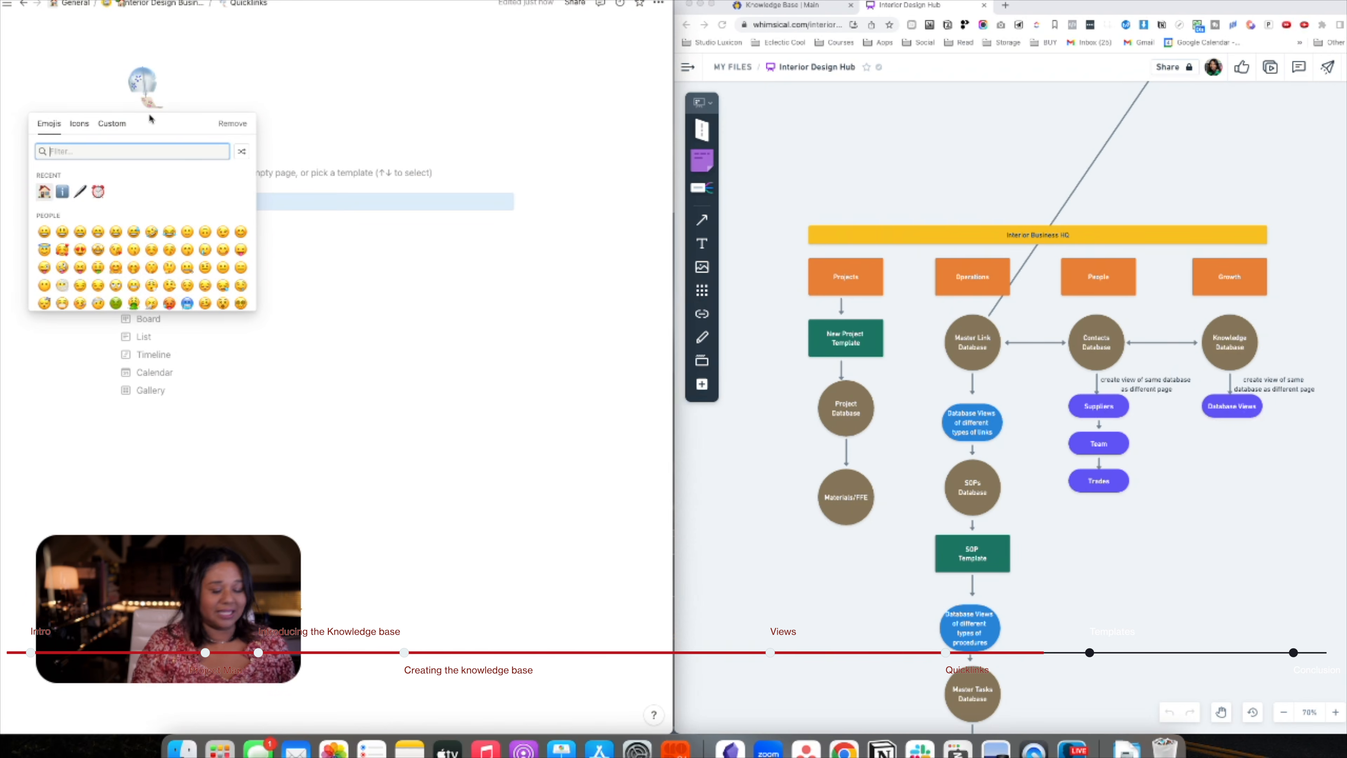
{"action": "type", "text": "link"}
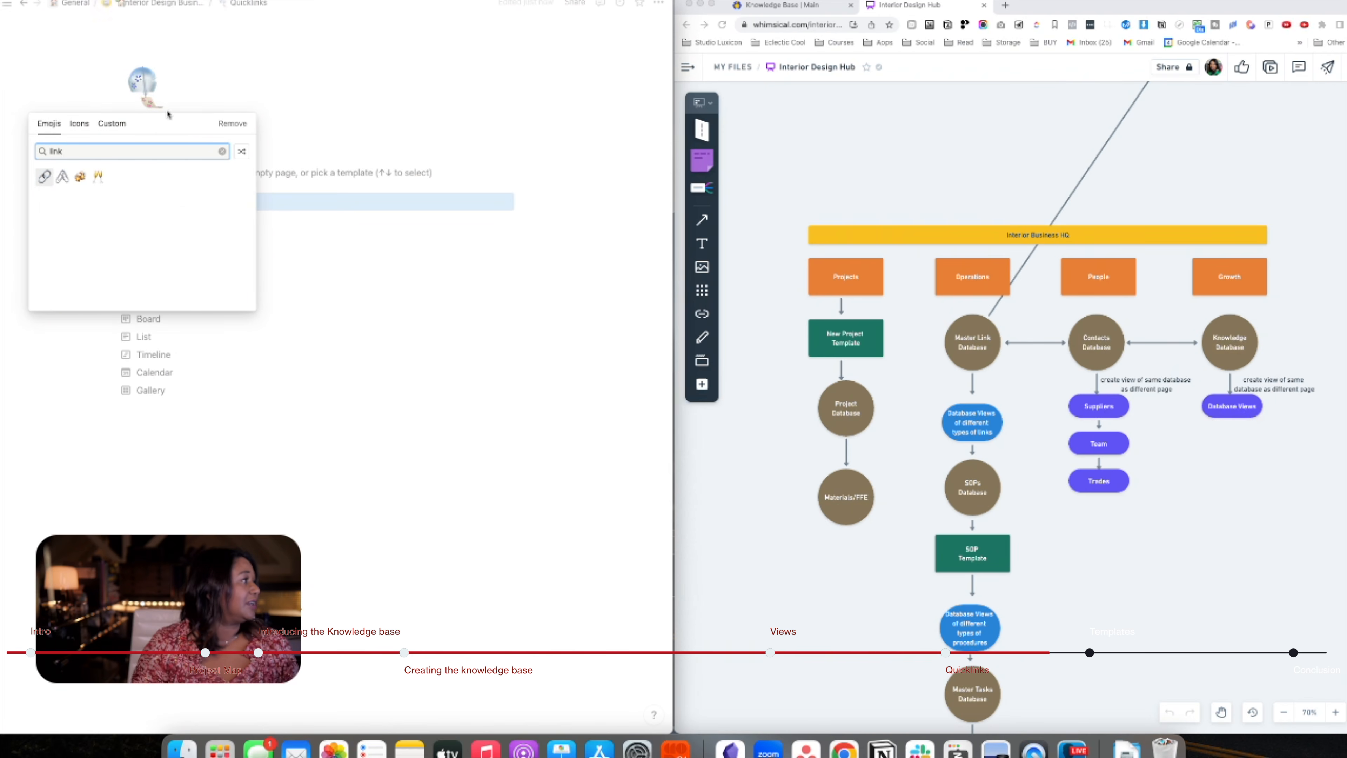
{"action": "left_click", "coordinate": [44, 176]}
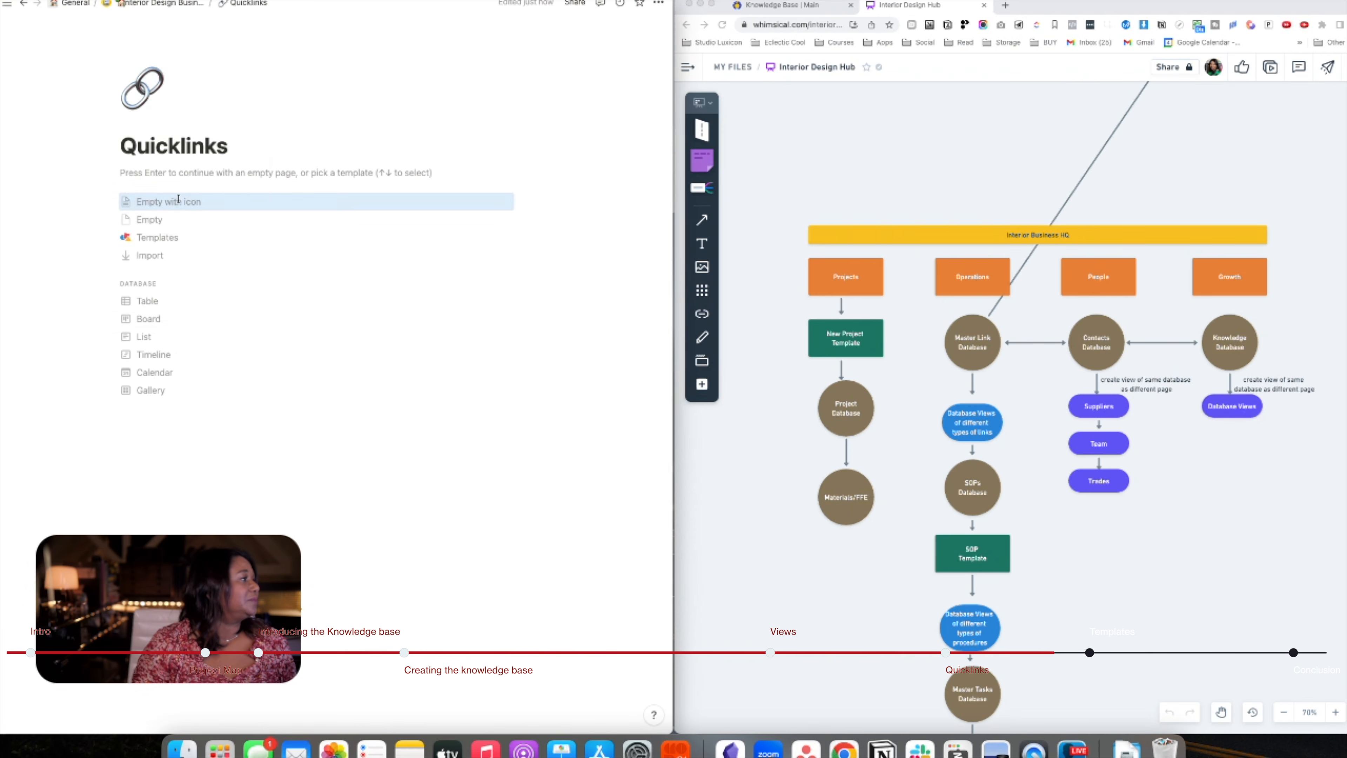
Fill the Quicklinks page with a table linked to the Knowledge Base database, copying its existing Quicklink view
{"action": "left_click", "coordinate": [156, 303]}
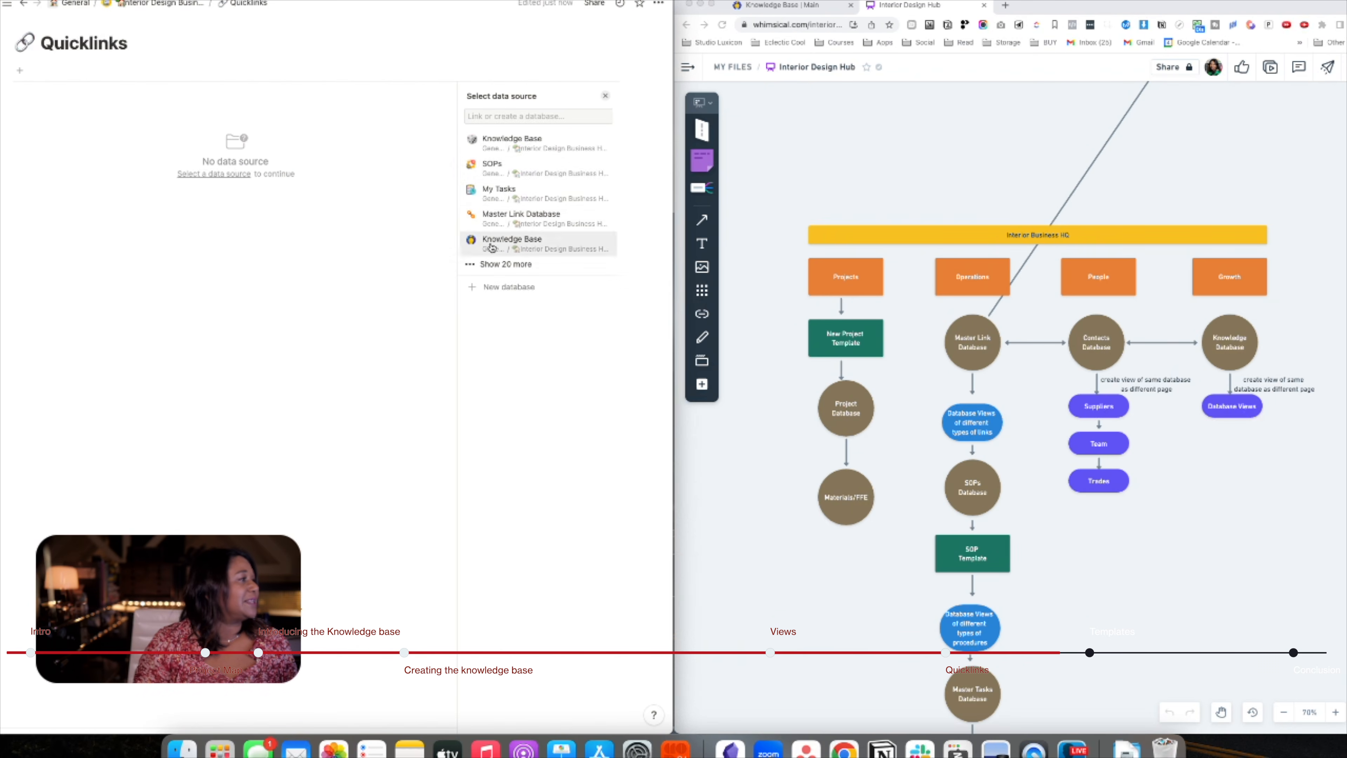
{"action": "left_click", "coordinate": [571, 147]}
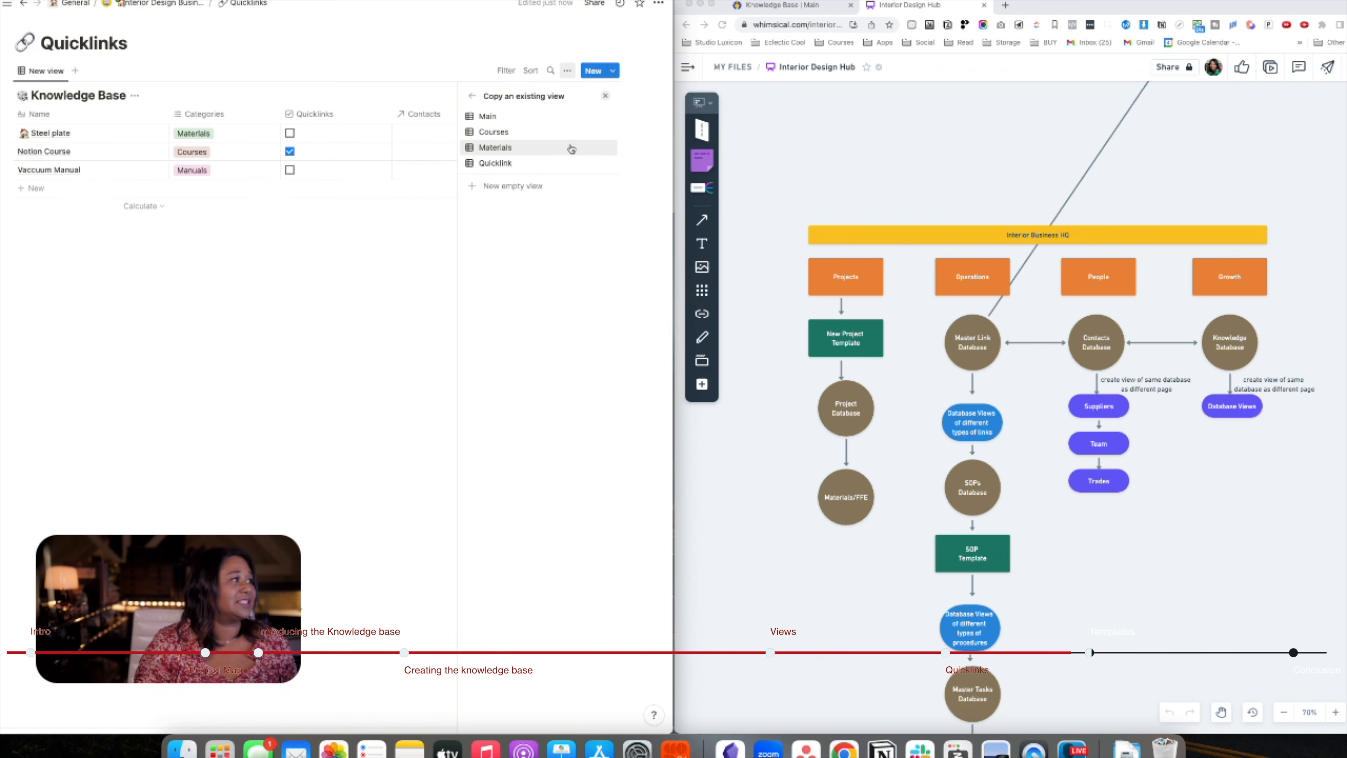
{"action": "left_click", "coordinate": [496, 163]}
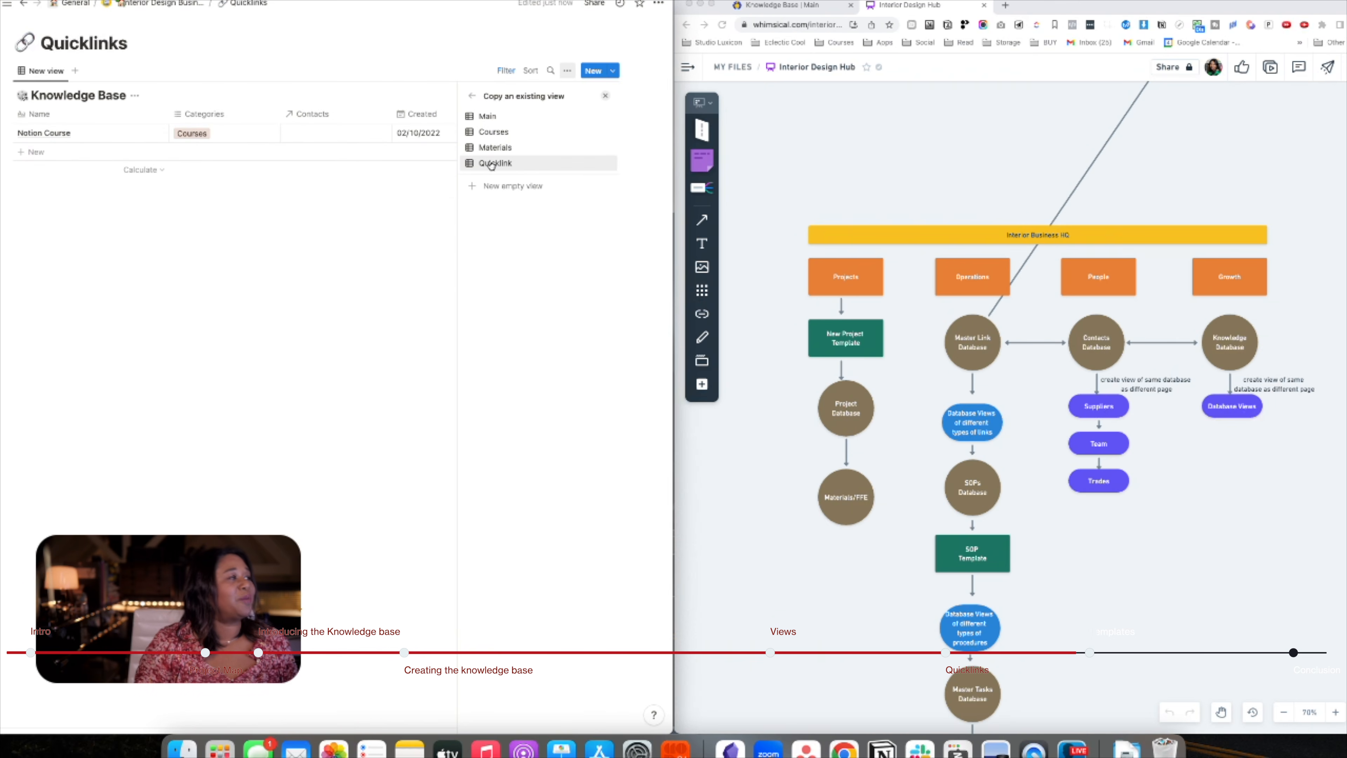
{"action": "left_click", "coordinate": [291, 371]}
Return to the Knowledge Base database and make Information template the default for new pages in all its views
{"action": "left_click", "coordinate": [180, 4]}
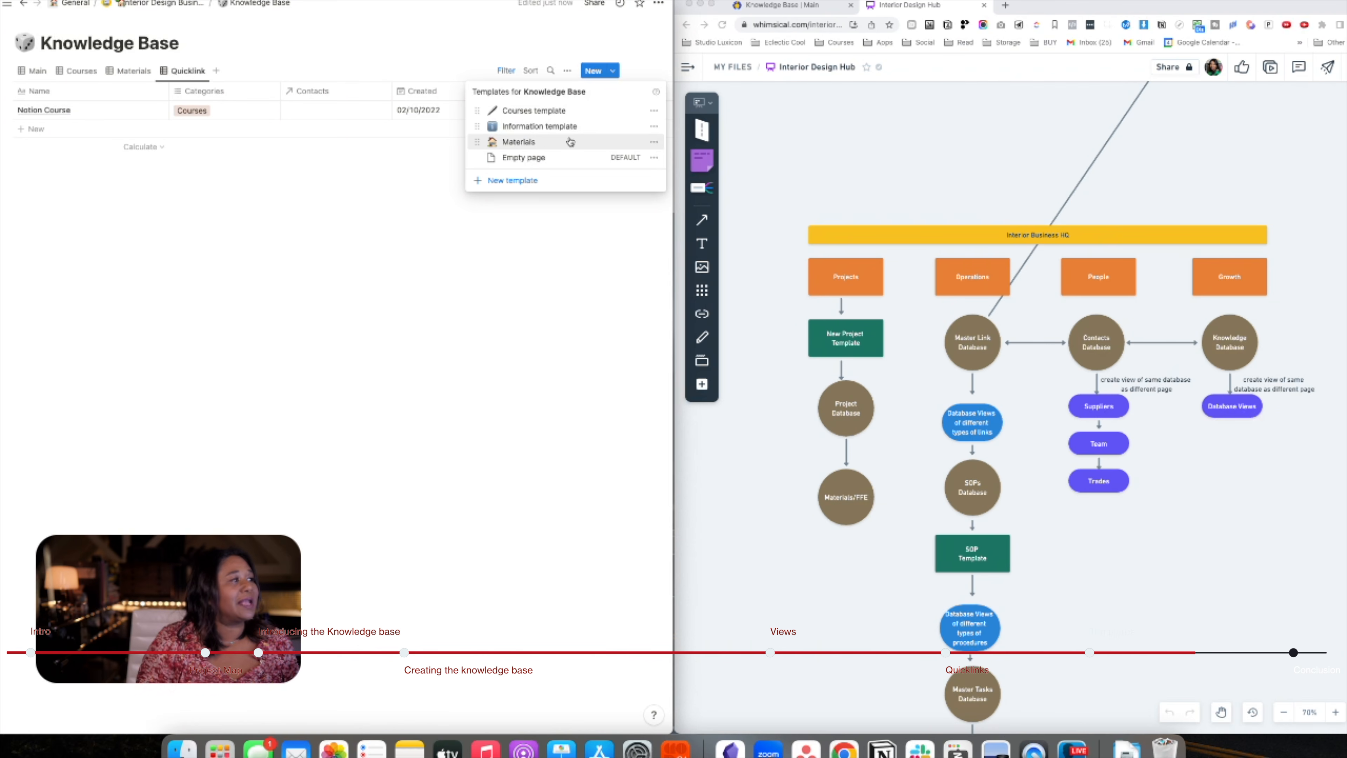
{"action": "left_click", "coordinate": [653, 127]}
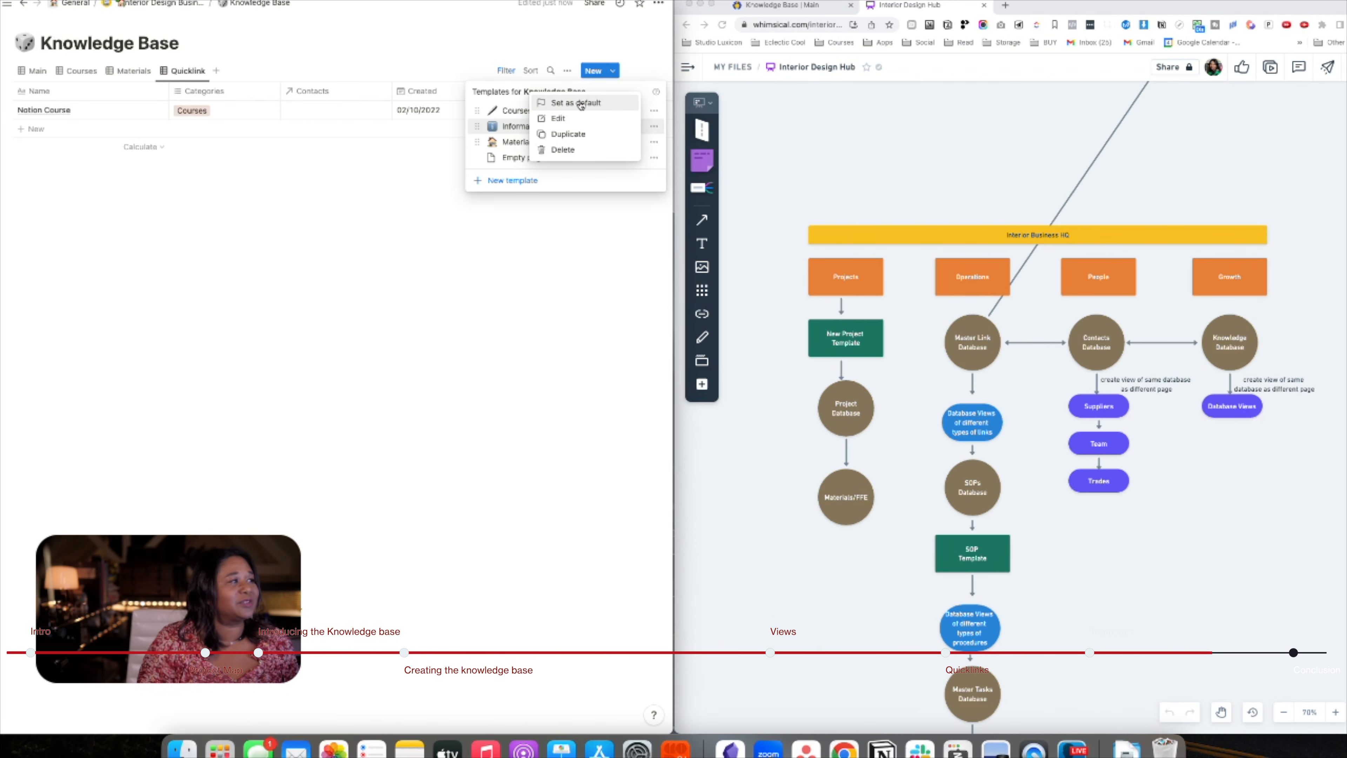
{"action": "left_click", "coordinate": [561, 104]}
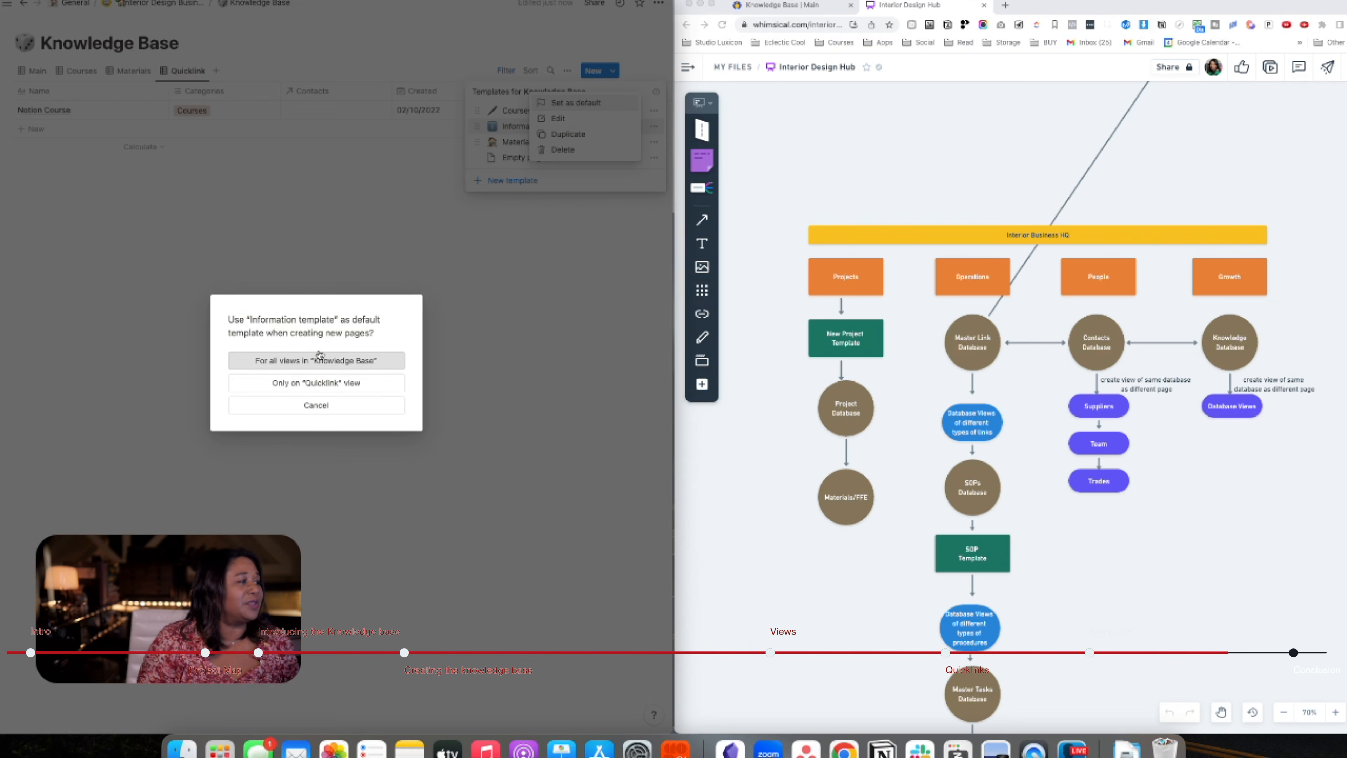
{"action": "left_click", "coordinate": [323, 361]}
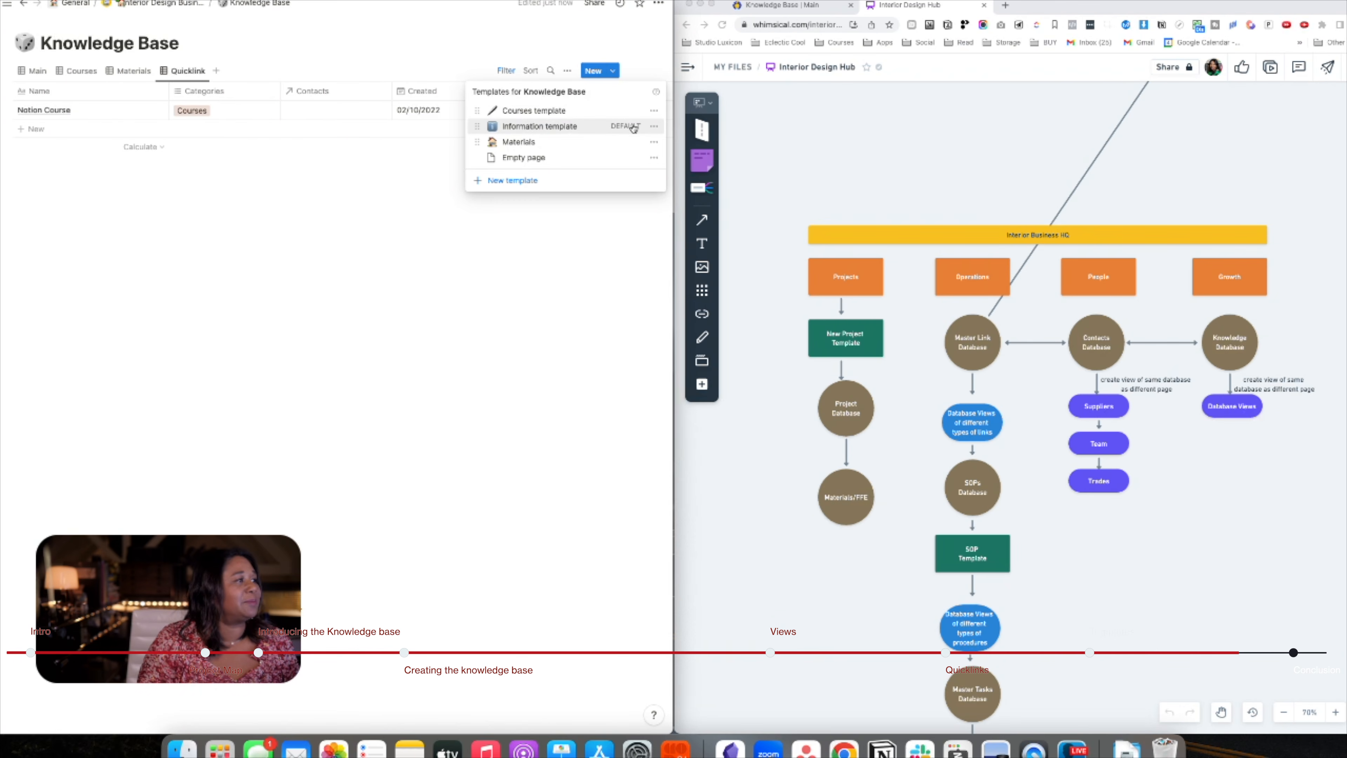
Add a new blank entry below Notion Course in the Quicklink view of the Knowledge Base
{"action": "left_click", "coordinate": [5, 134]}
{"action": "left_click", "coordinate": [39, 135]}
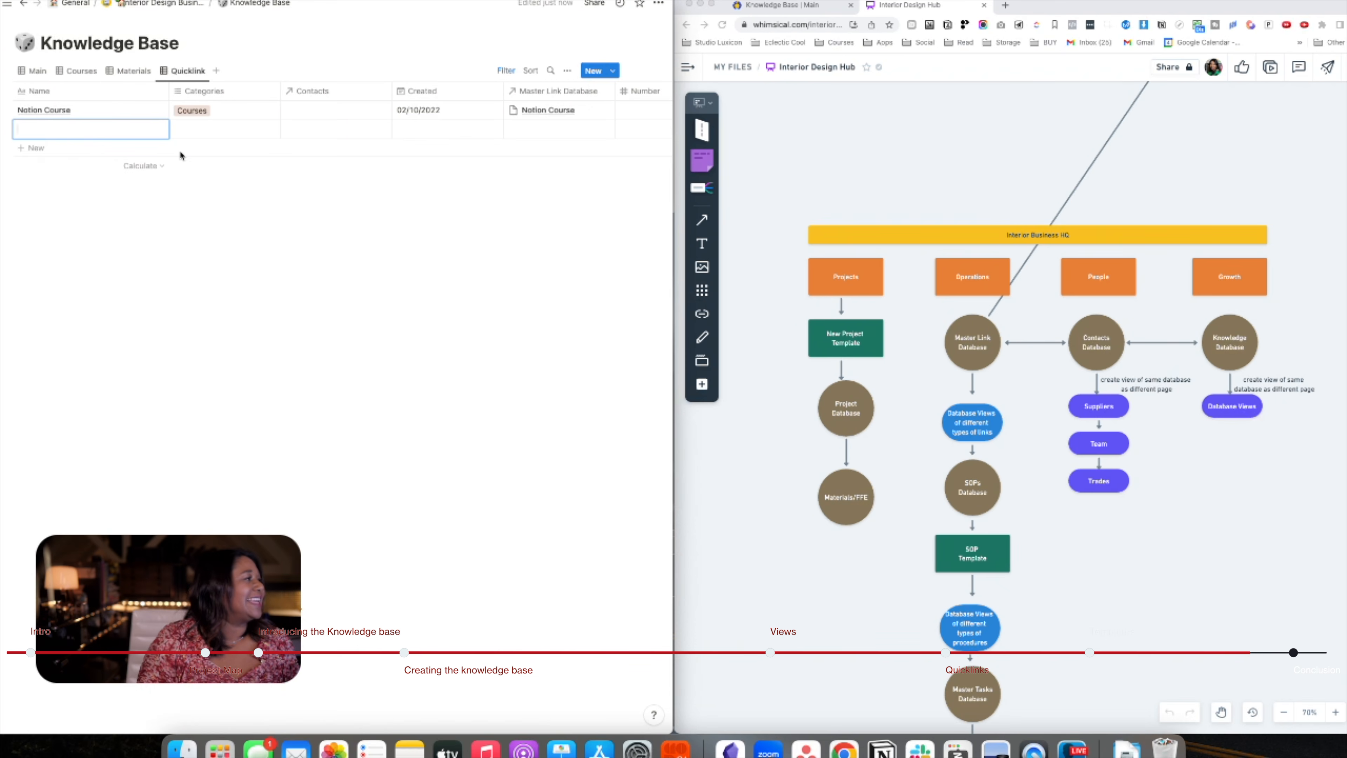
{"action": "key", "text": "ctrl+v"}
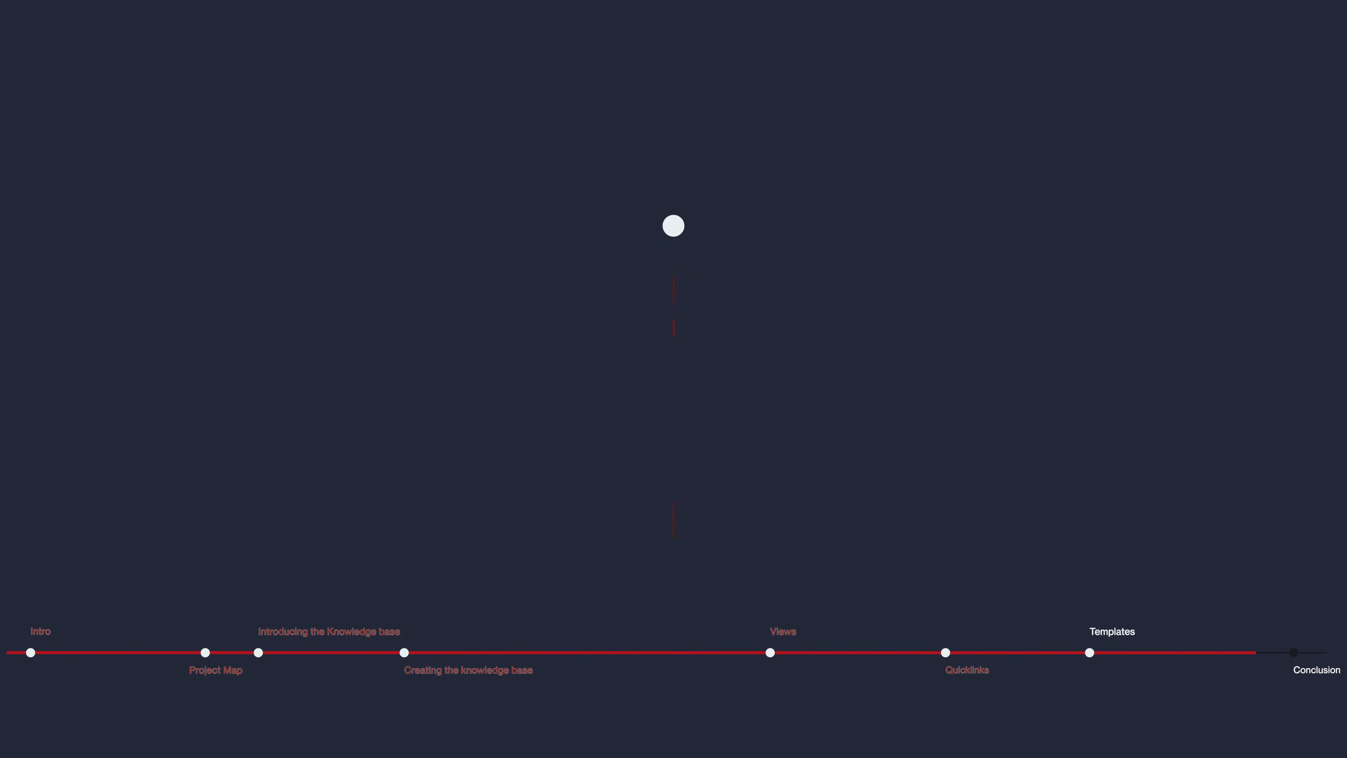